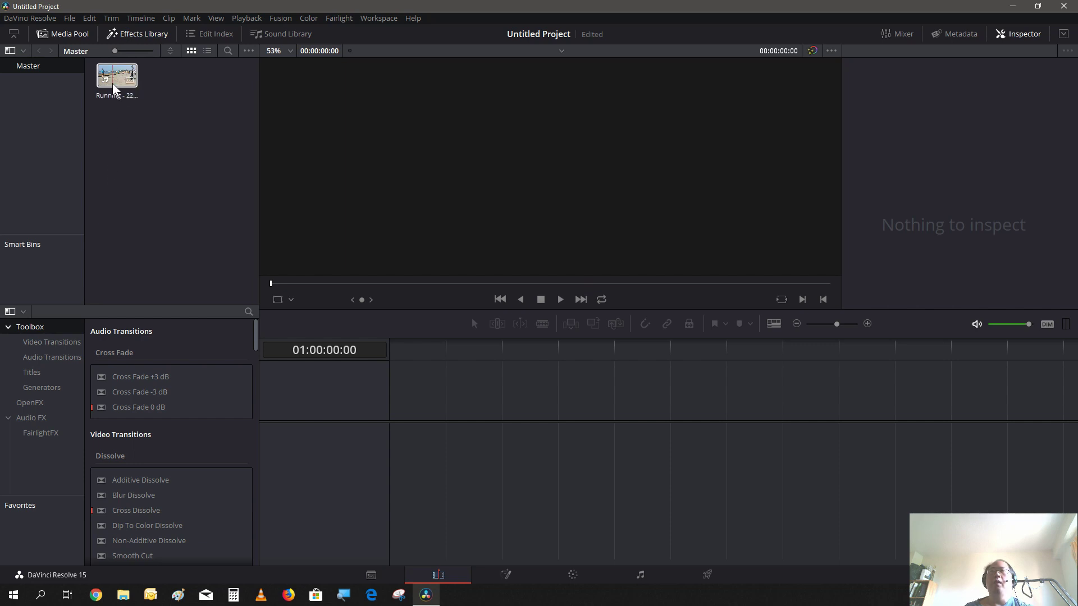
- Place the Running clip on a new Timeline 1, preview it, and select it to view its settings
left_click_drag(112, 79, 385, 467)
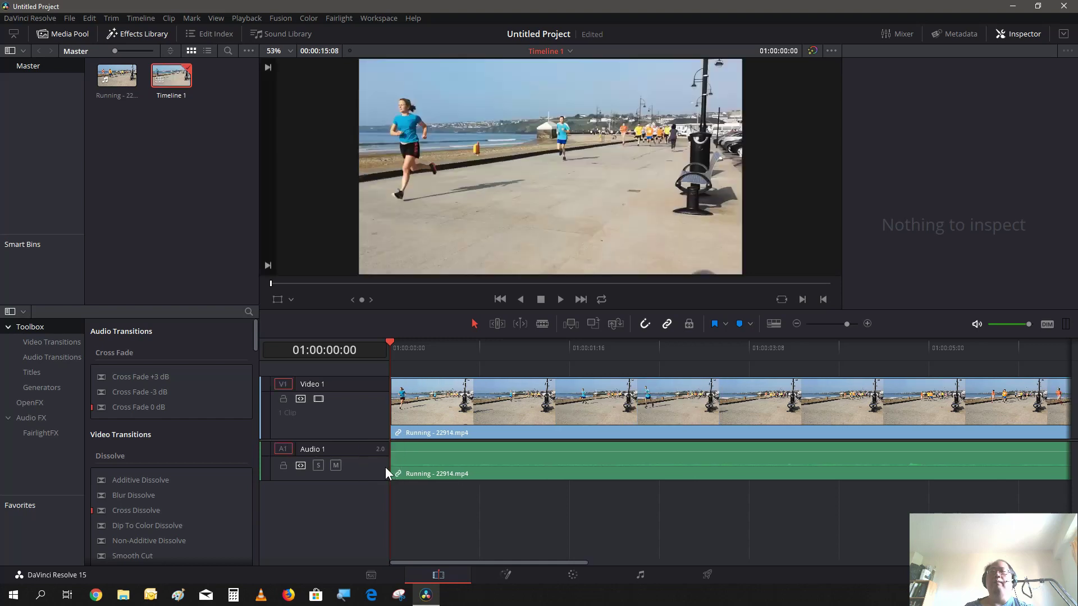
left_click(558, 299)
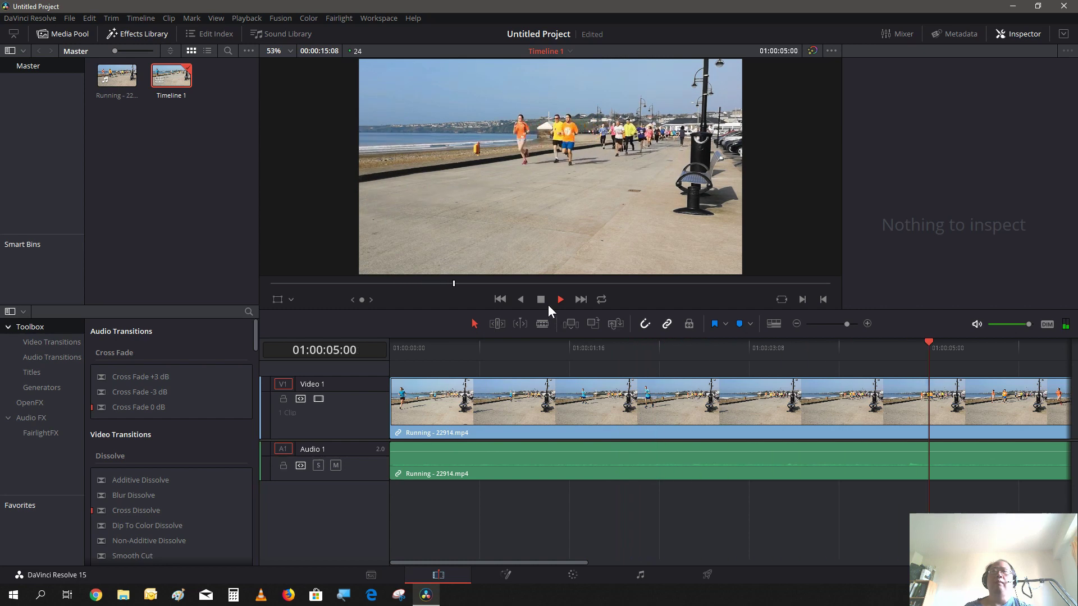
left_click(541, 300)
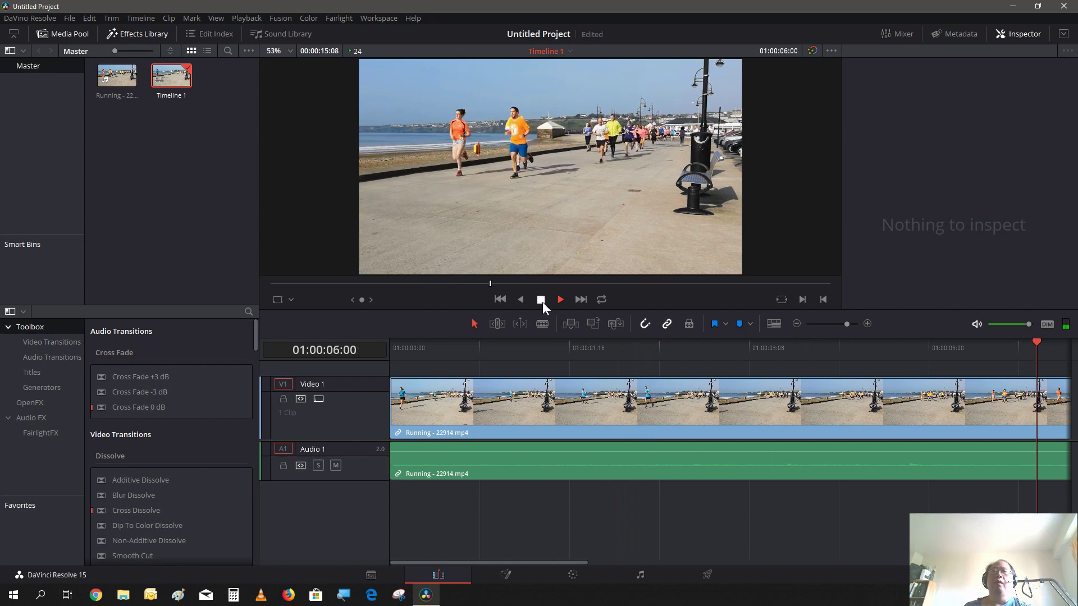
left_click(510, 352)
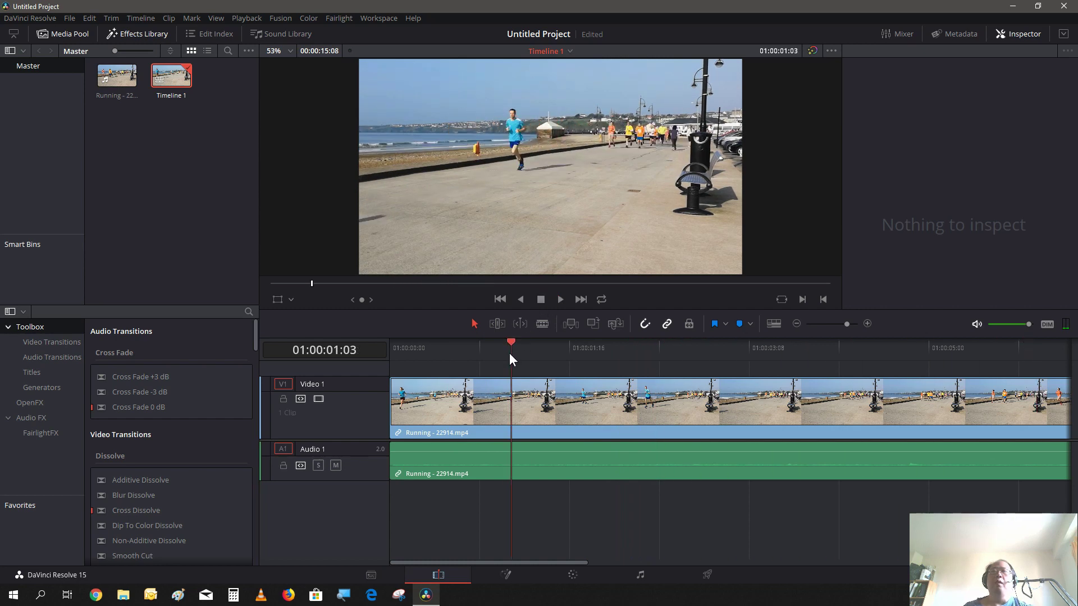
left_click(605, 422)
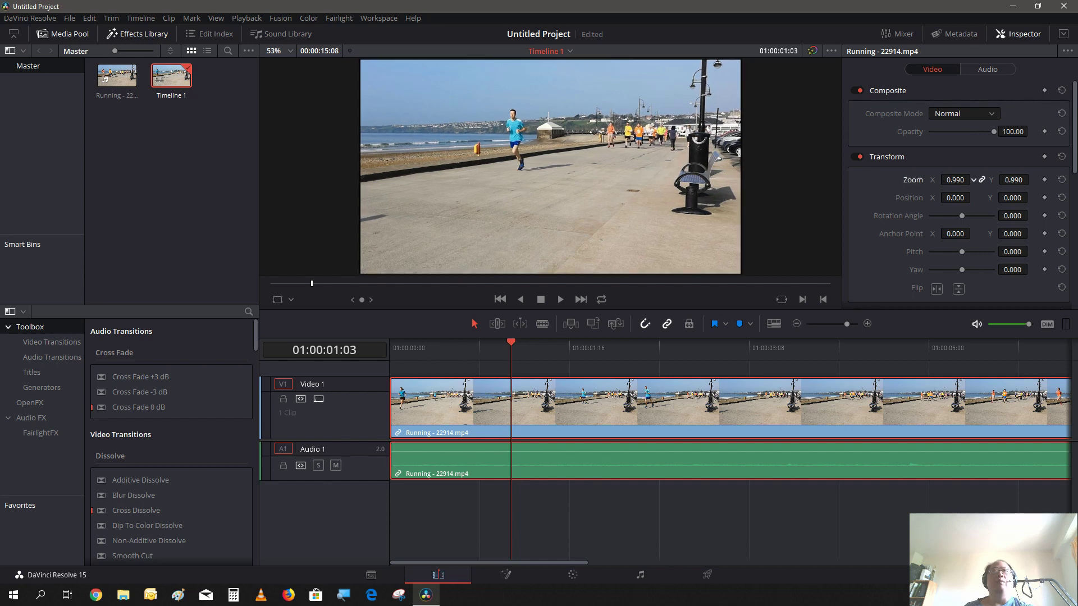
- Zoom the clip to 2.310 with Position Y at -245, then deselect it and return to the start
left_click_drag(954, 179, 1030, 197)
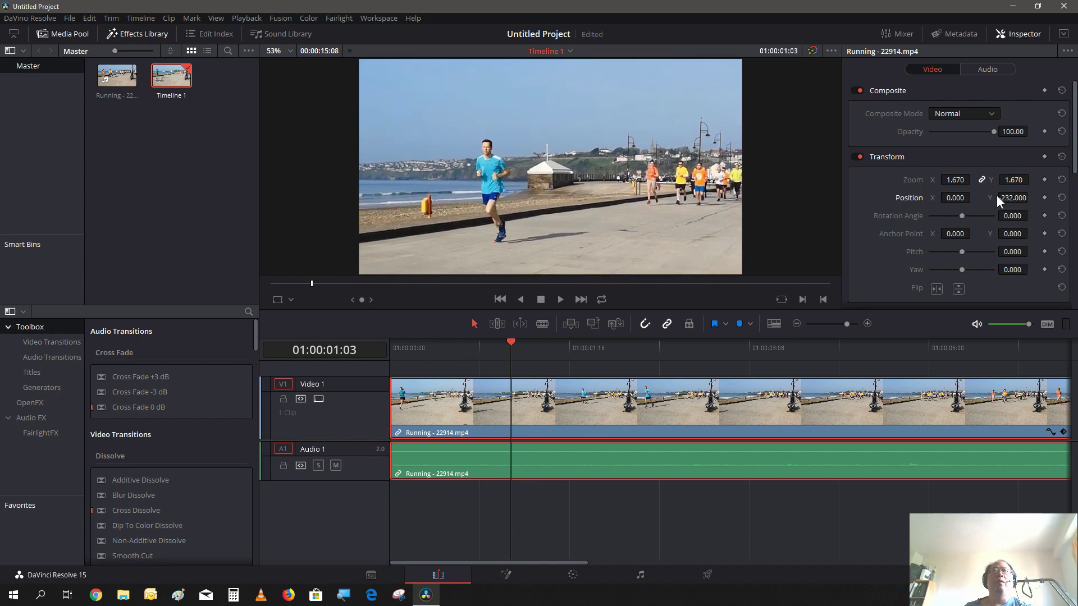
left_click_drag(963, 184, 1005, 197)
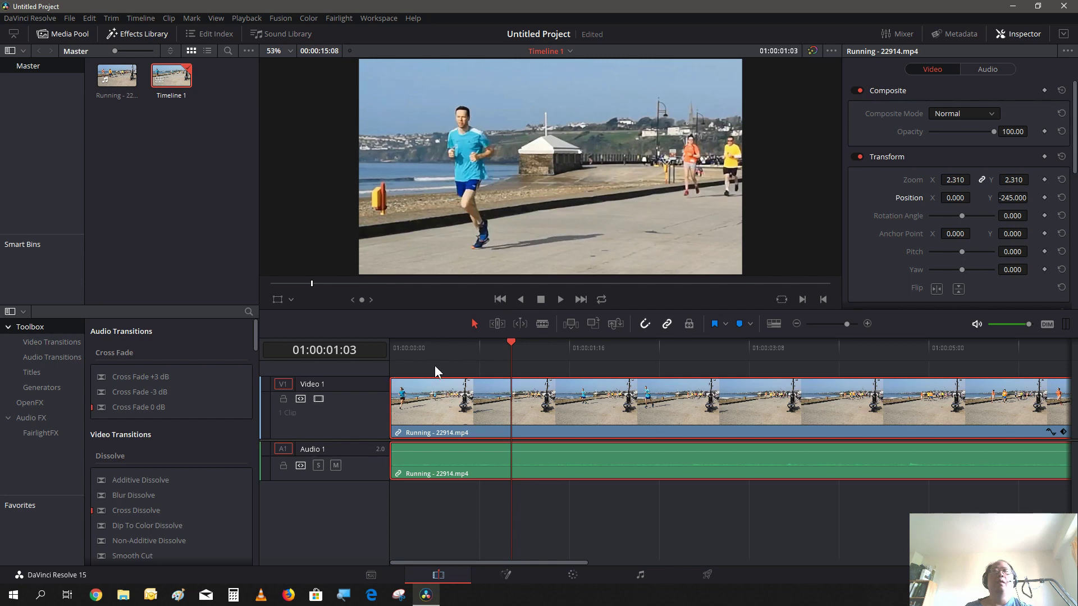
left_click_drag(434, 365, 386, 364)
key("Home")
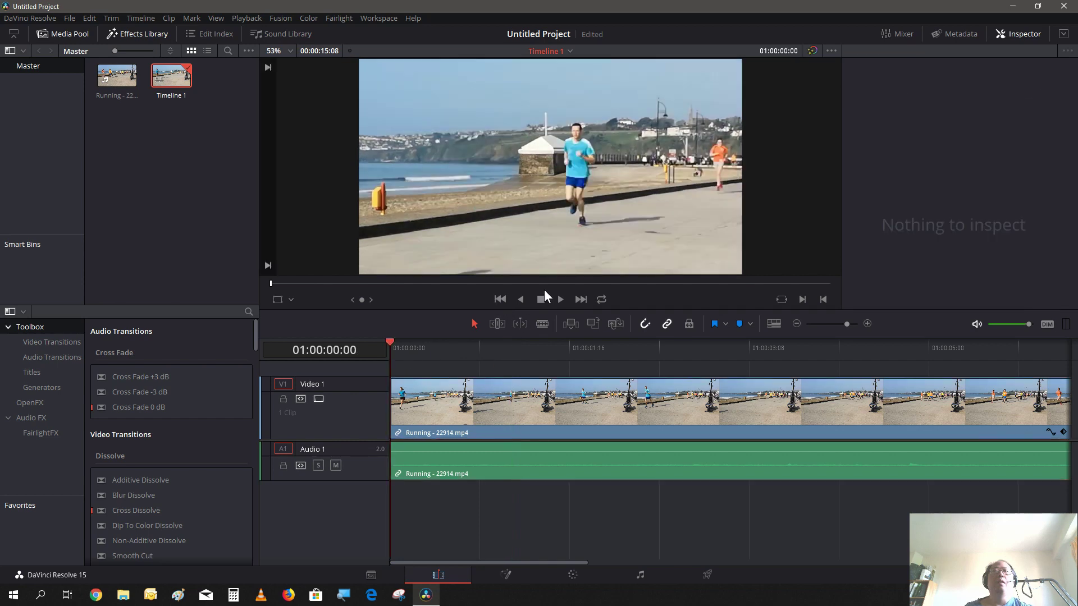
- Close the Inspector and replay the 2.31-zoomed clip, leaving the playhead on the first frame
left_click(561, 300)
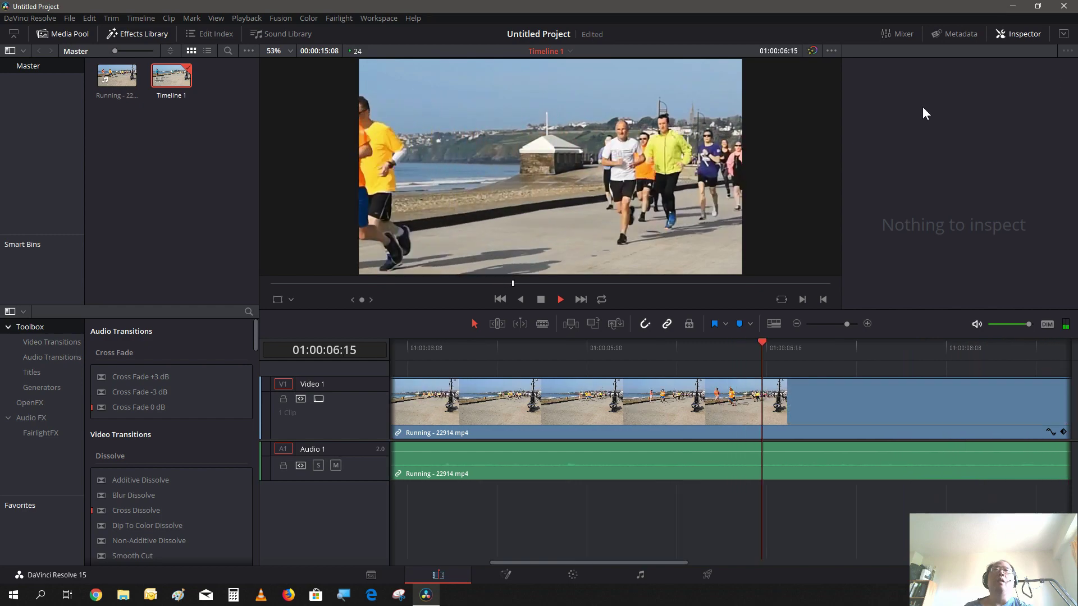
left_click(1005, 34)
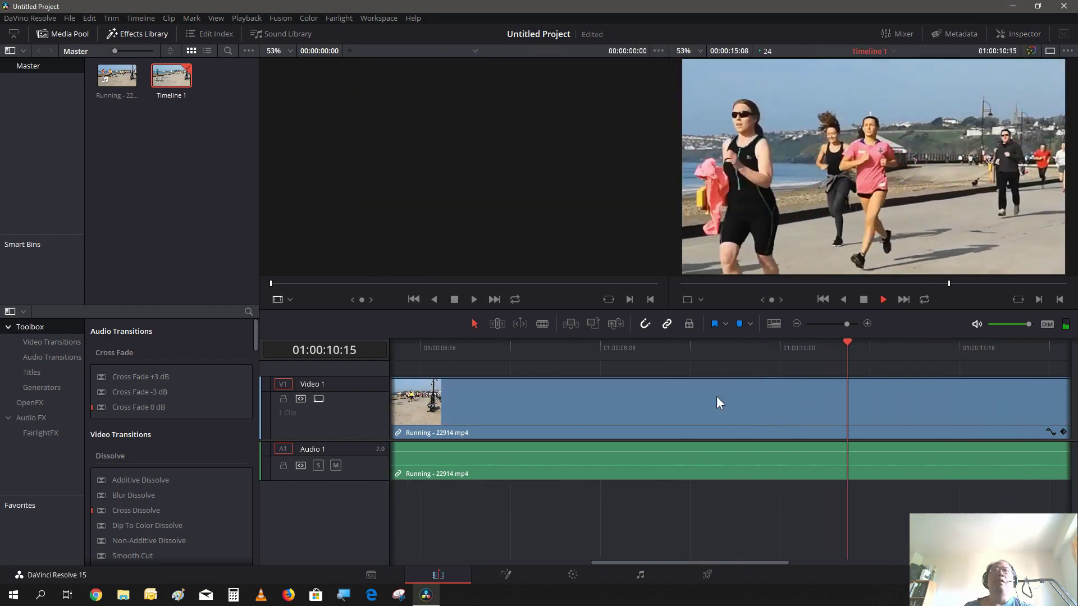
left_click_drag(584, 359, 325, 398)
key("space")
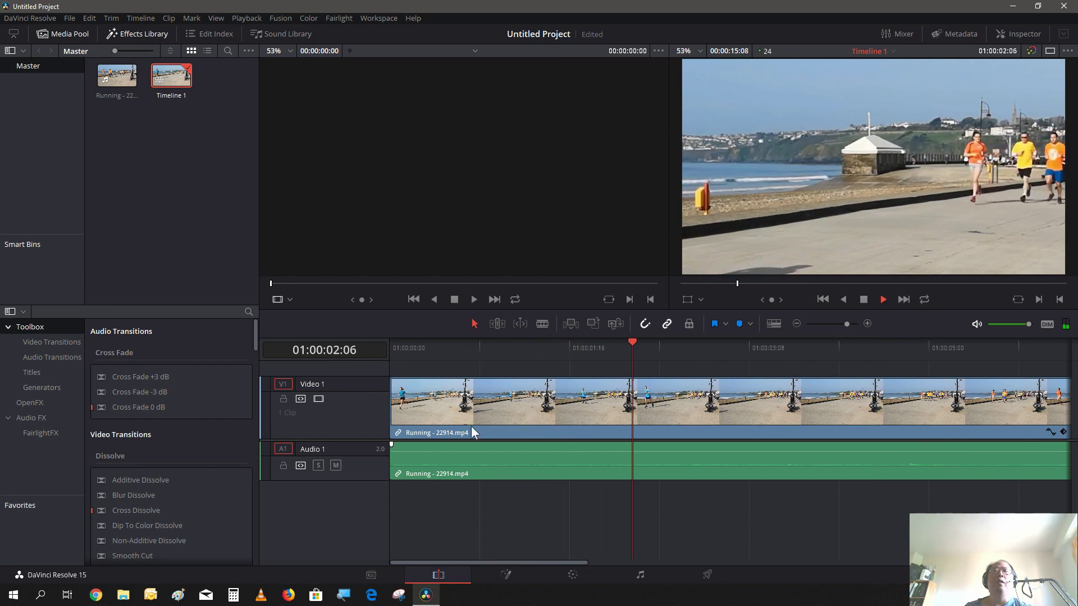
left_click(821, 300)
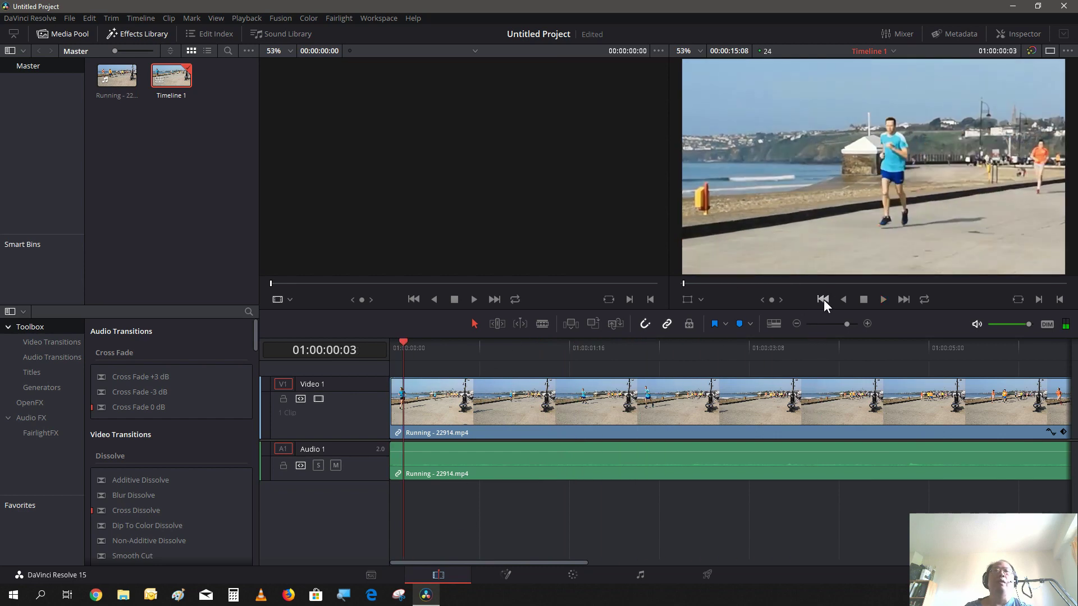
left_click(863, 300)
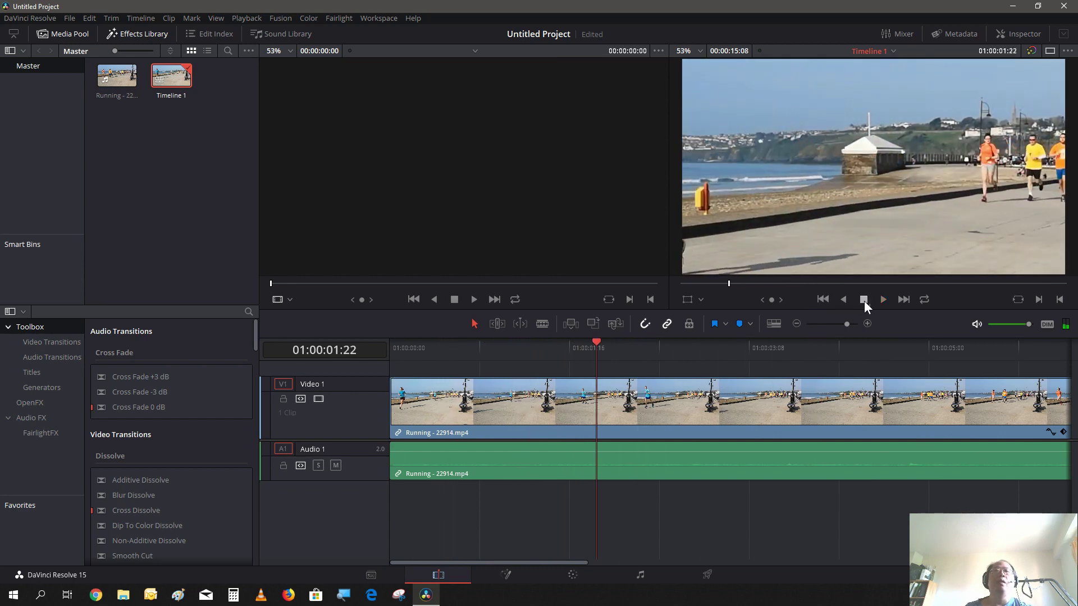
left_click_drag(594, 339, 345, 387)
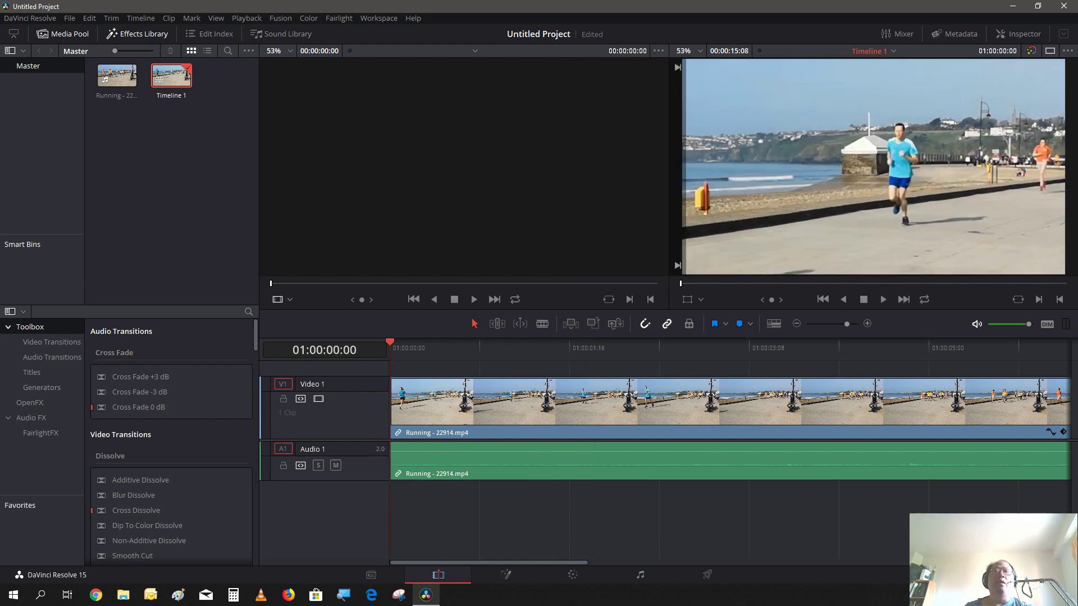
- On the Color page, add a new corrector node 02 to the node graph
left_click(573, 580)
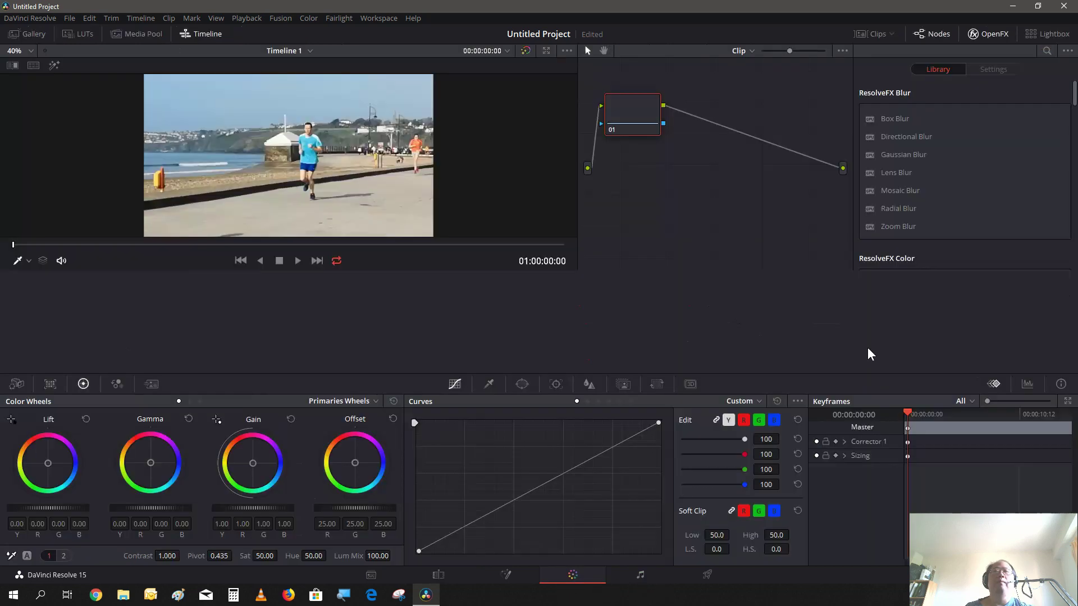
right_click(676, 187)
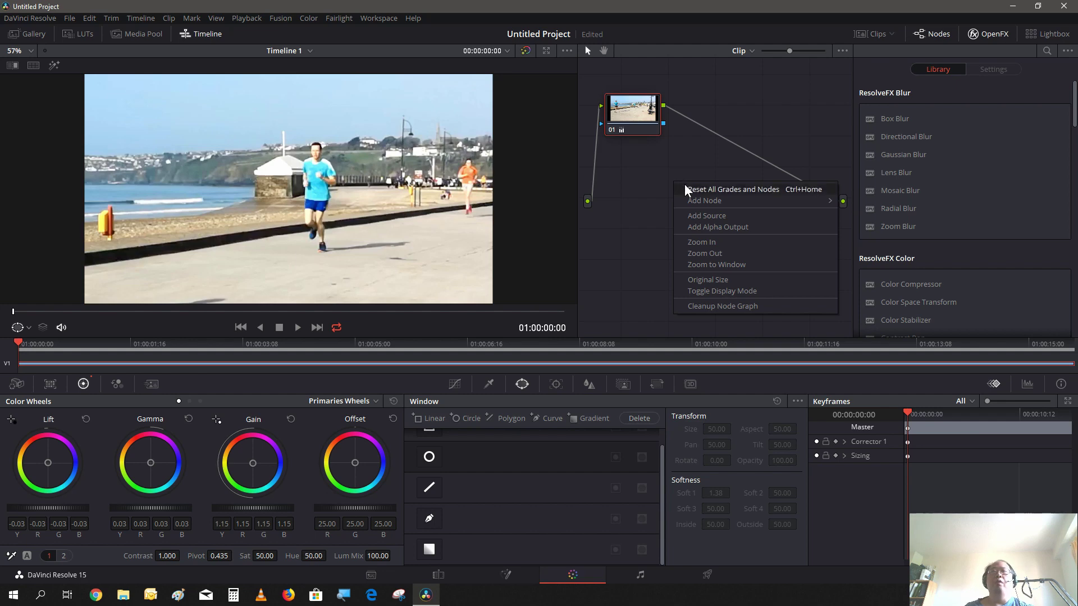
mouse_move(692, 199)
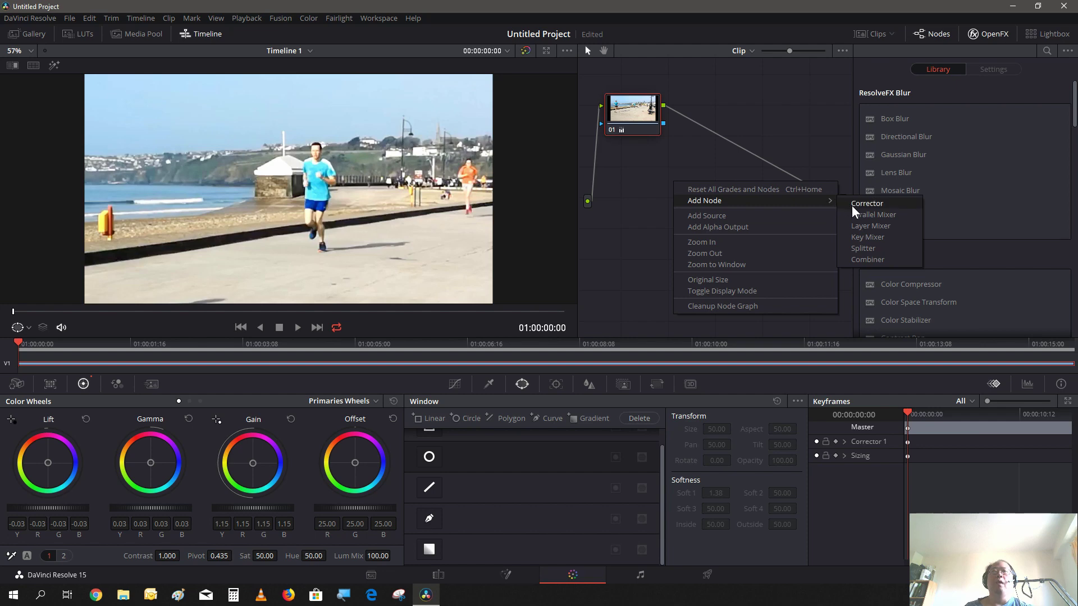
left_click(851, 205)
- Wire node 02 between the first node and the output, and give it a circle window
left_click_drag(806, 186, 843, 202)
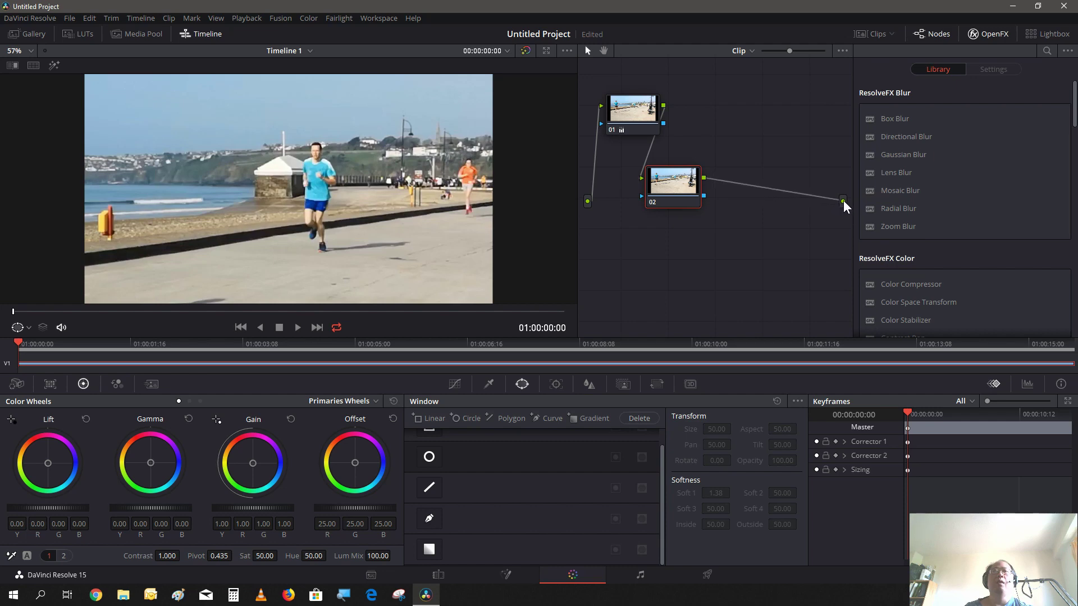
left_click_drag(684, 178, 737, 113)
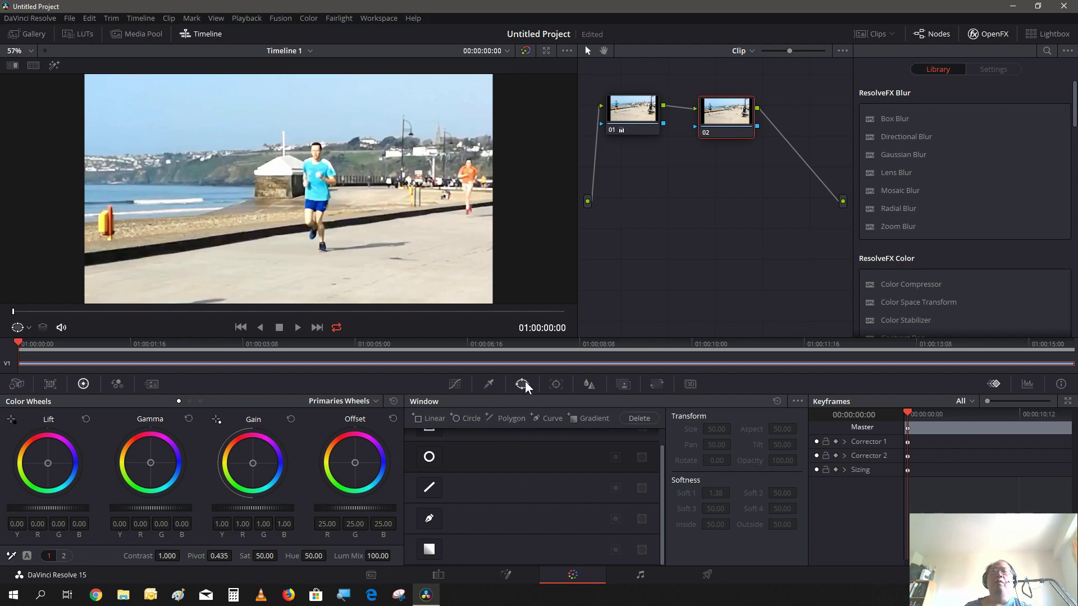
left_click(433, 461)
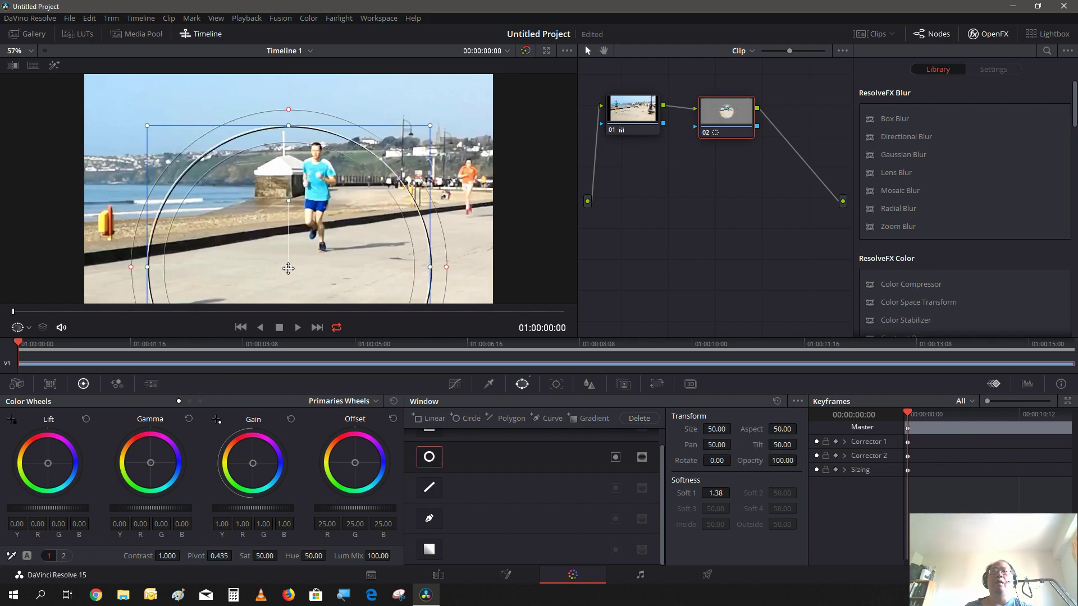
- Shrink node 02's circle window into a small oval over the leading runner's face, with Softness 1 near 0.01
left_click_drag(291, 257, 319, 158)
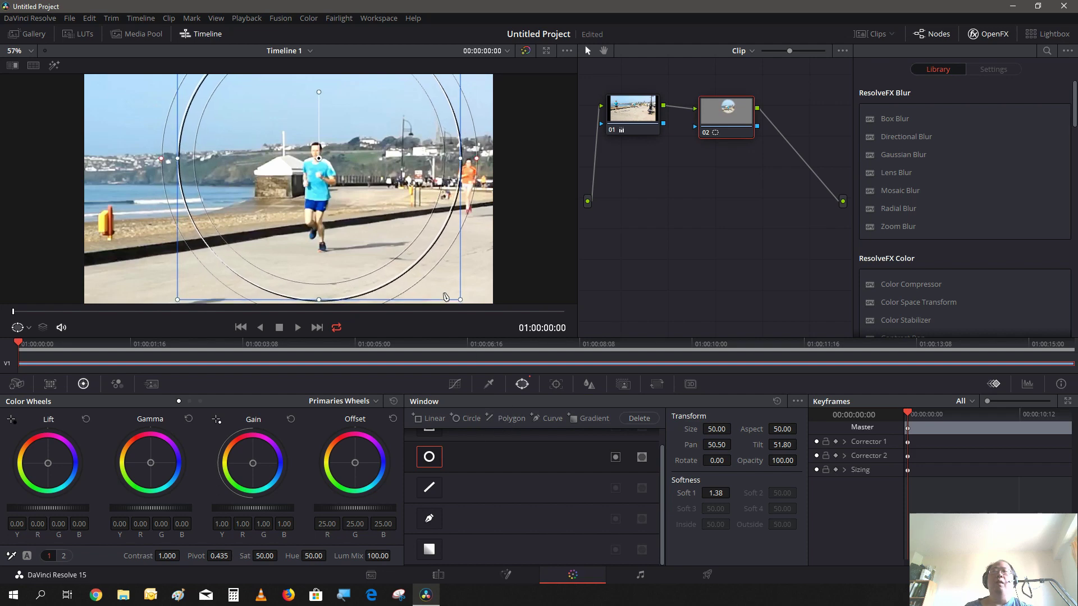
left_click_drag(460, 302, 362, 203)
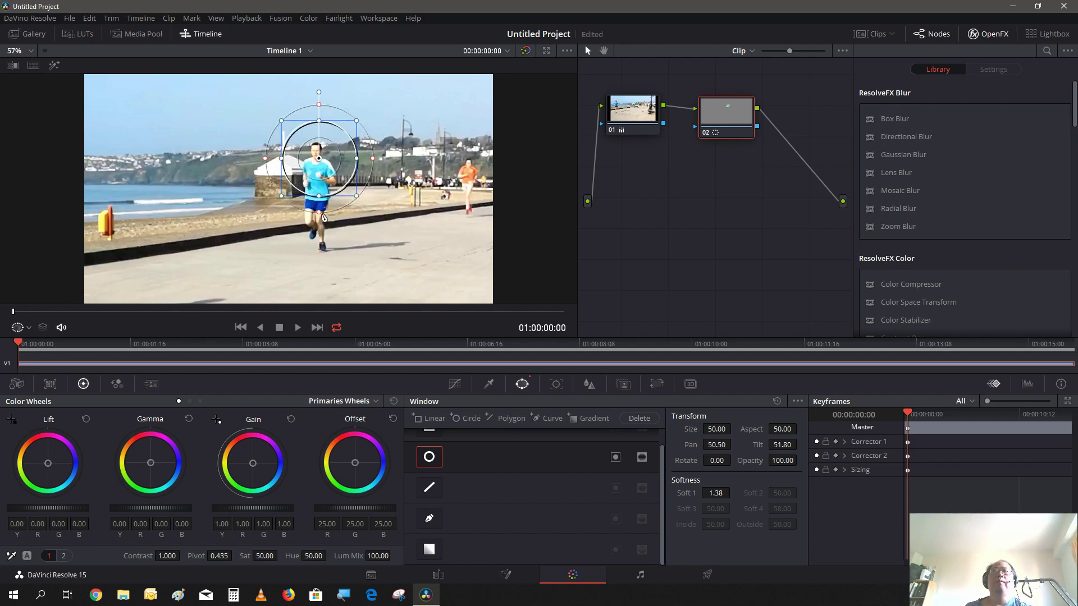
left_click_drag(320, 214, 325, 192)
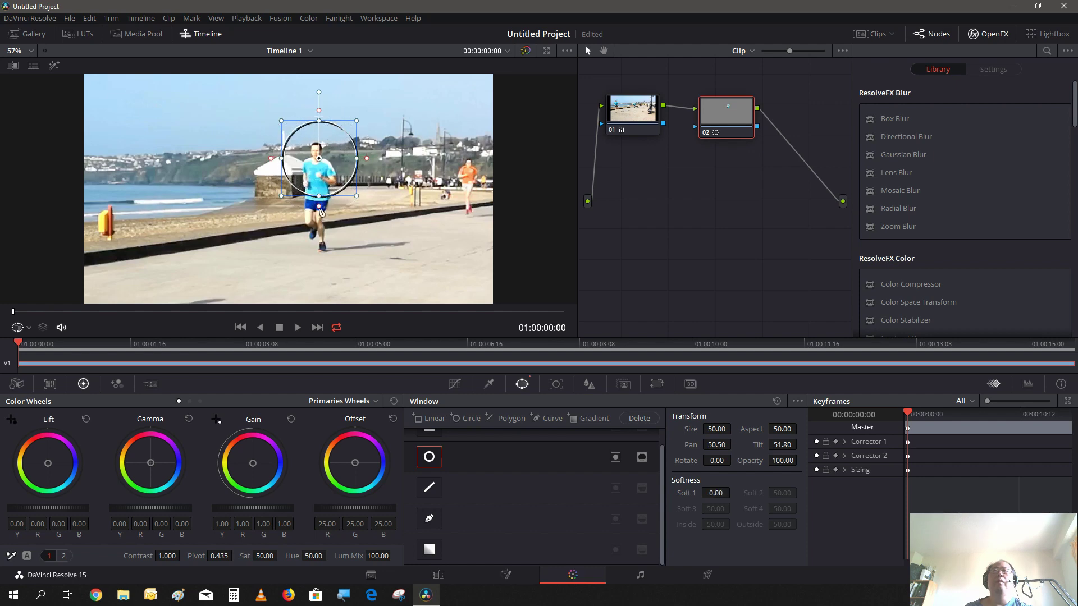
mouse_move(318, 197)
left_mouse_down()
mouse_move(320, 207)
mouse_move(320, 182)
left_mouse_up()
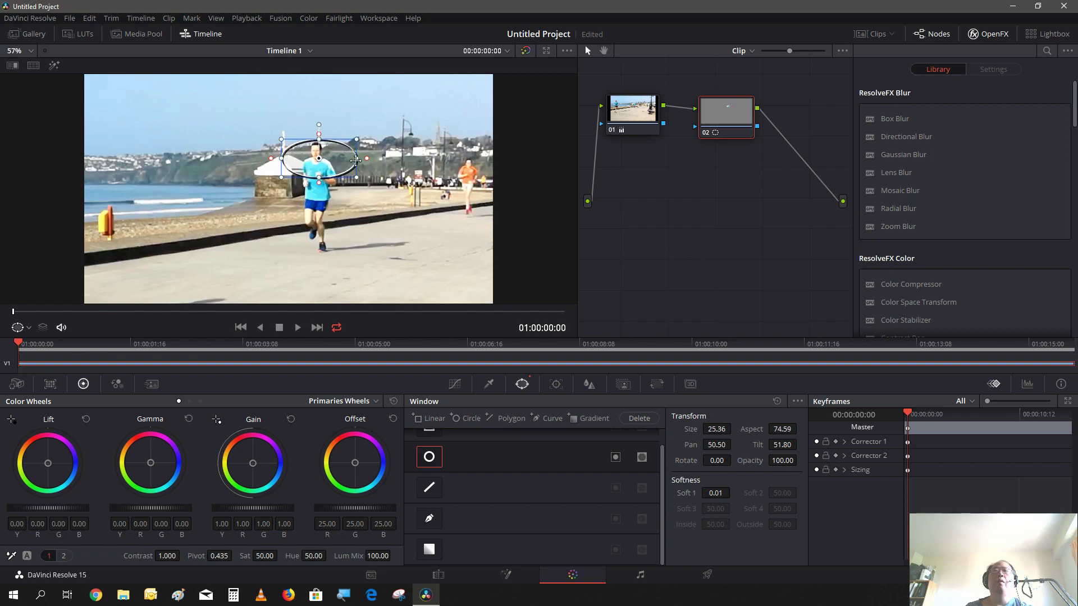
left_click_drag(356, 159, 332, 158)
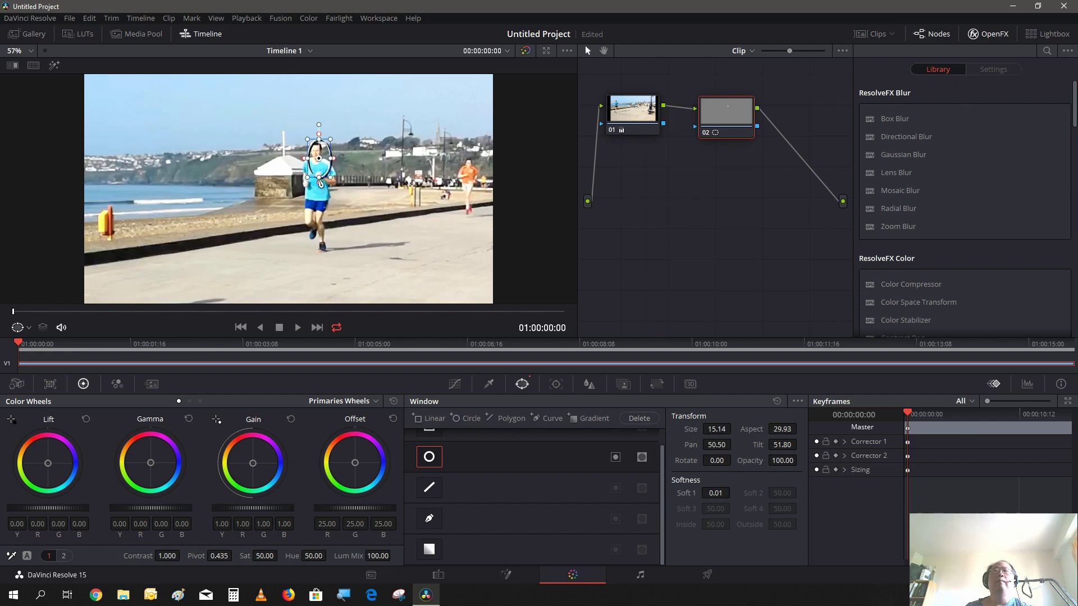
left_click_drag(319, 181, 320, 178)
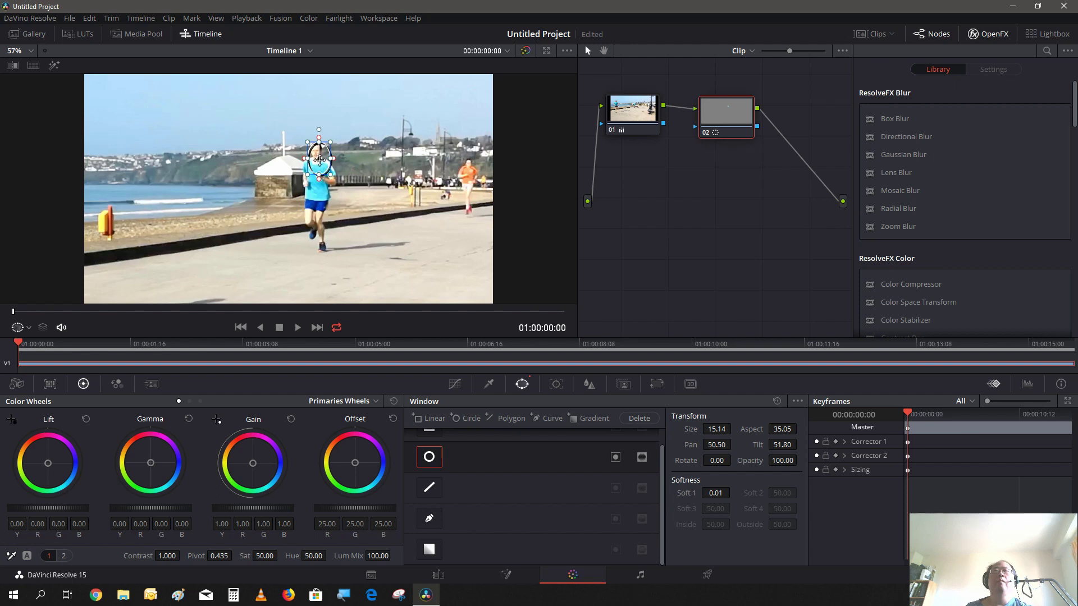
left_click_drag(319, 155, 315, 153)
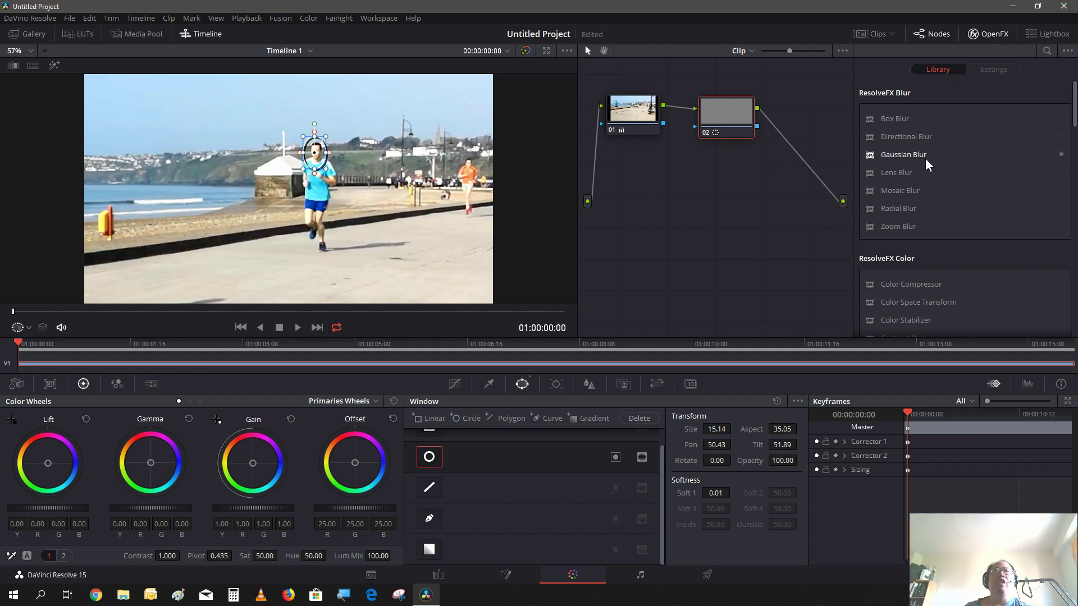
left_click(878, 196)
- Apply Mosaic Blur to node 02 and set its Pixel Frequency to 98.0
left_click_drag(880, 196, 730, 113)
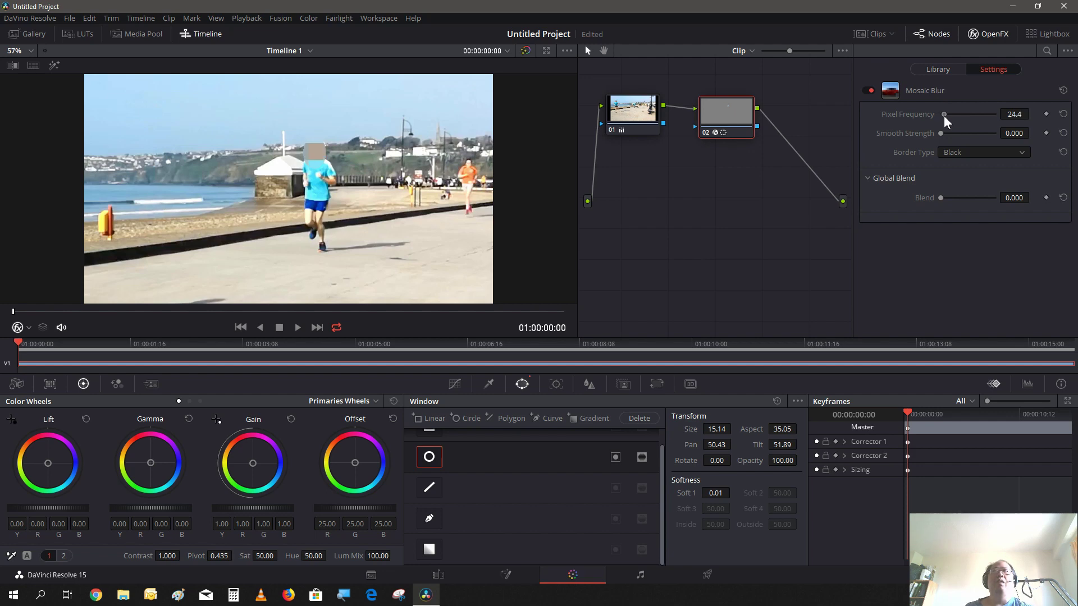
left_click_drag(944, 116, 964, 123)
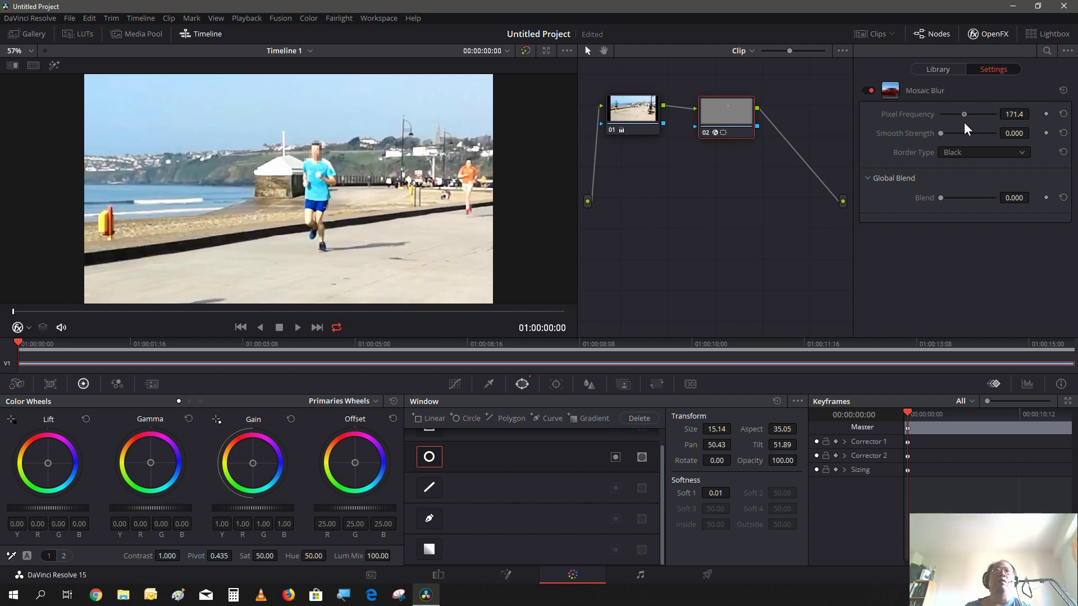
mouse_move(965, 122)
left_mouse_down()
mouse_move(985, 126)
mouse_move(954, 123)
left_mouse_up()
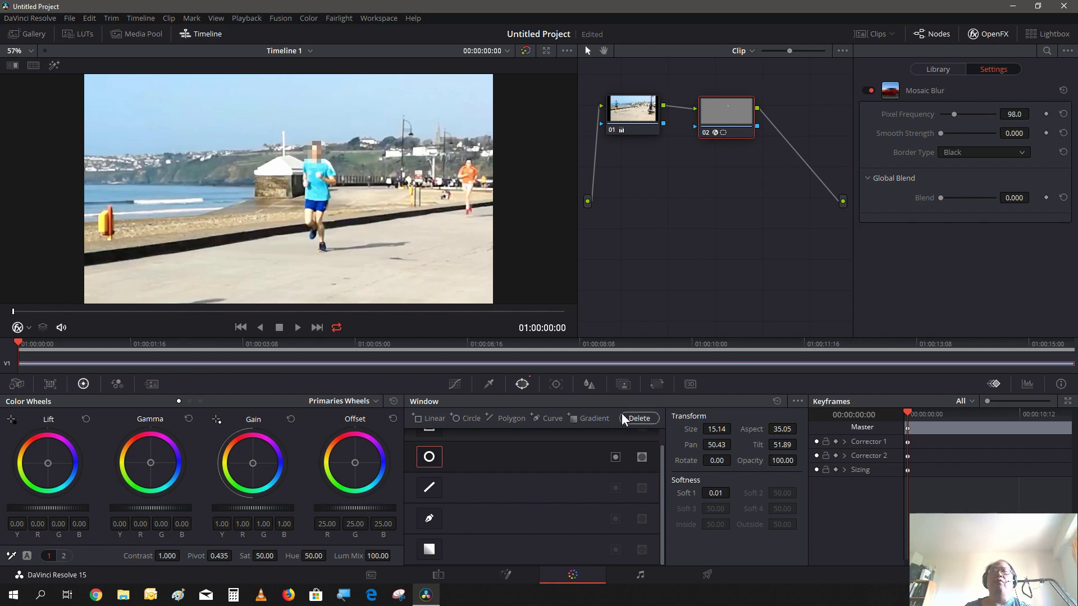
- Track the face window forward through the clip, then return to the Edit page
left_click(561, 386)
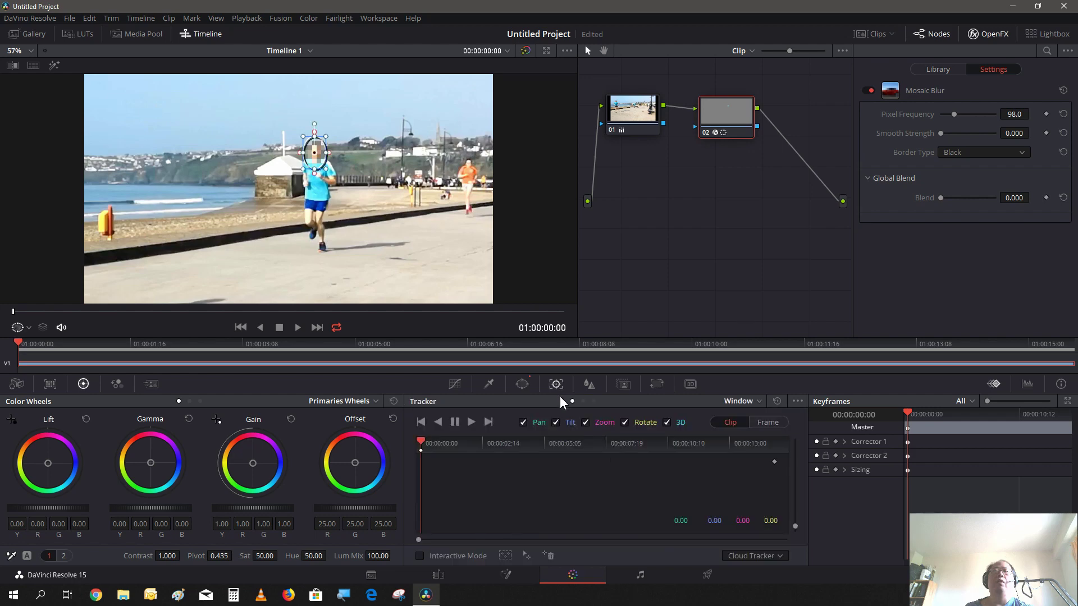
left_click(472, 425)
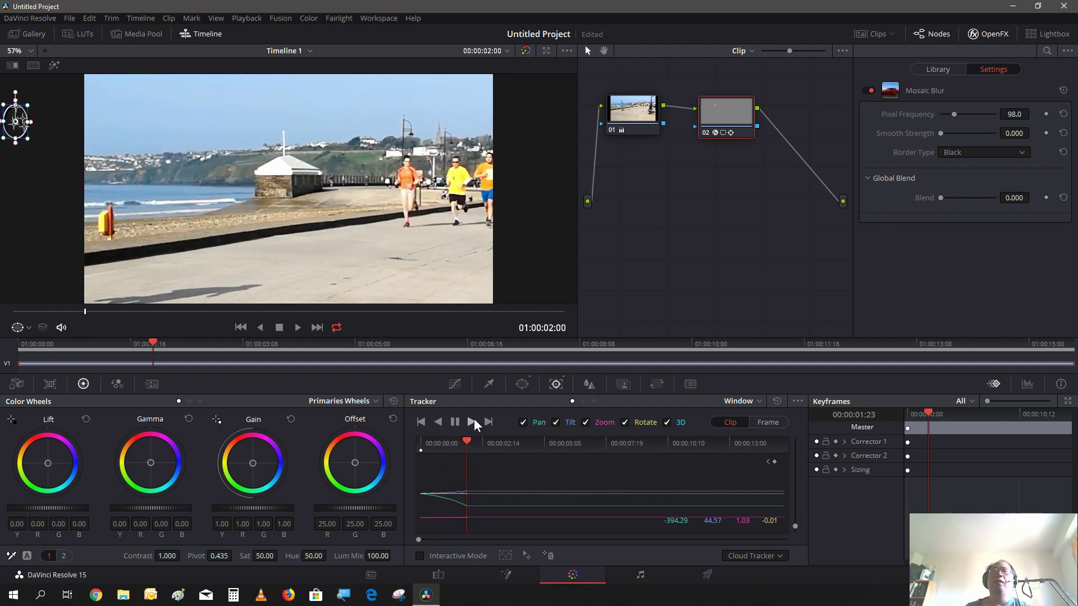
left_click(455, 422)
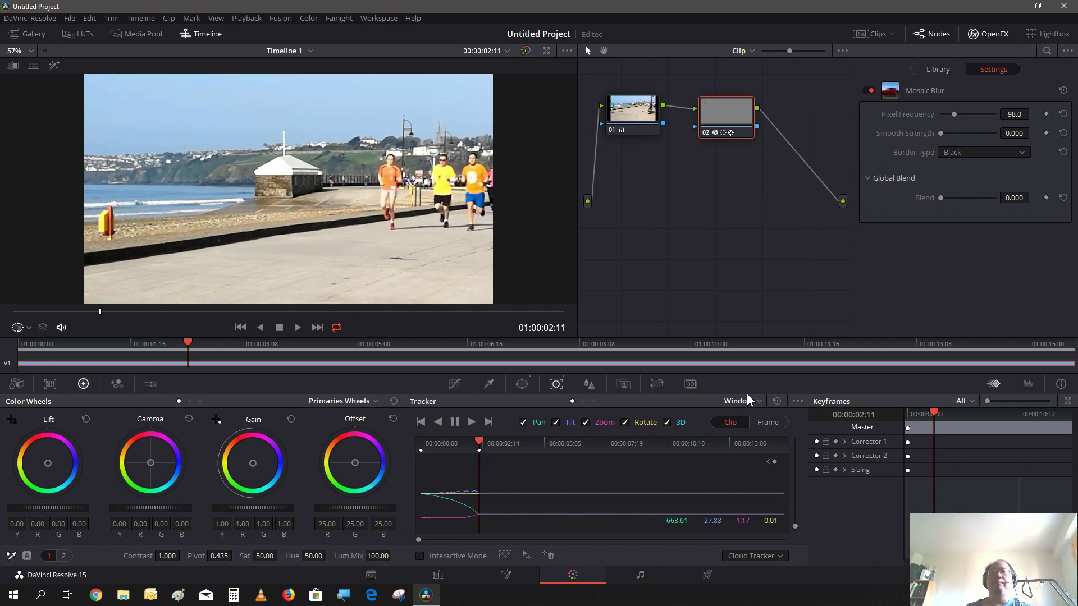
left_click(438, 575)
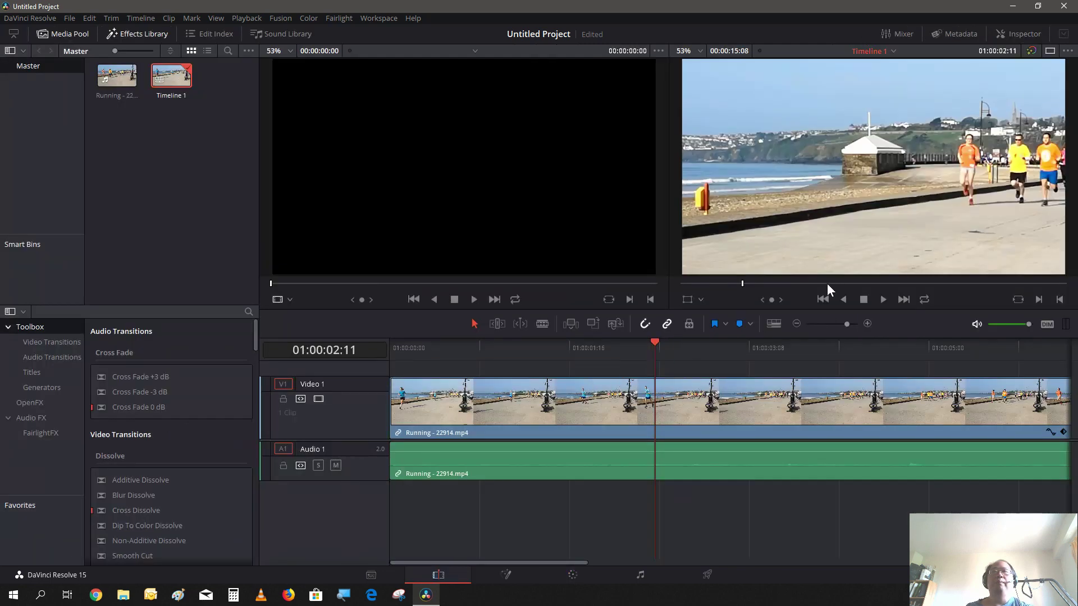
- Play Timeline 1 from the start to check the tracked face blur, then go back to Color
left_click(823, 300)
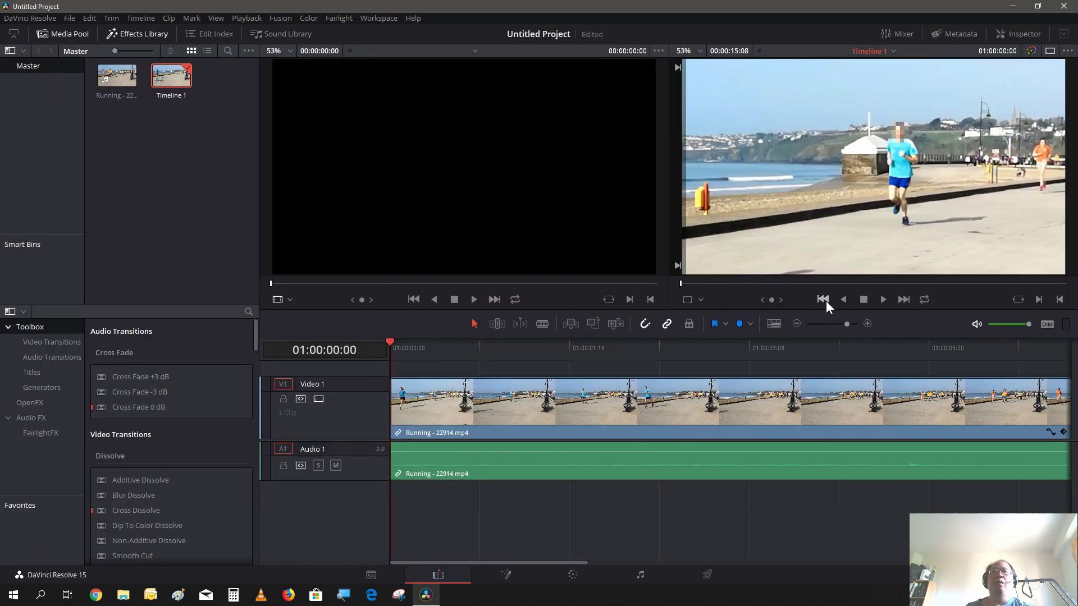
left_click(882, 300)
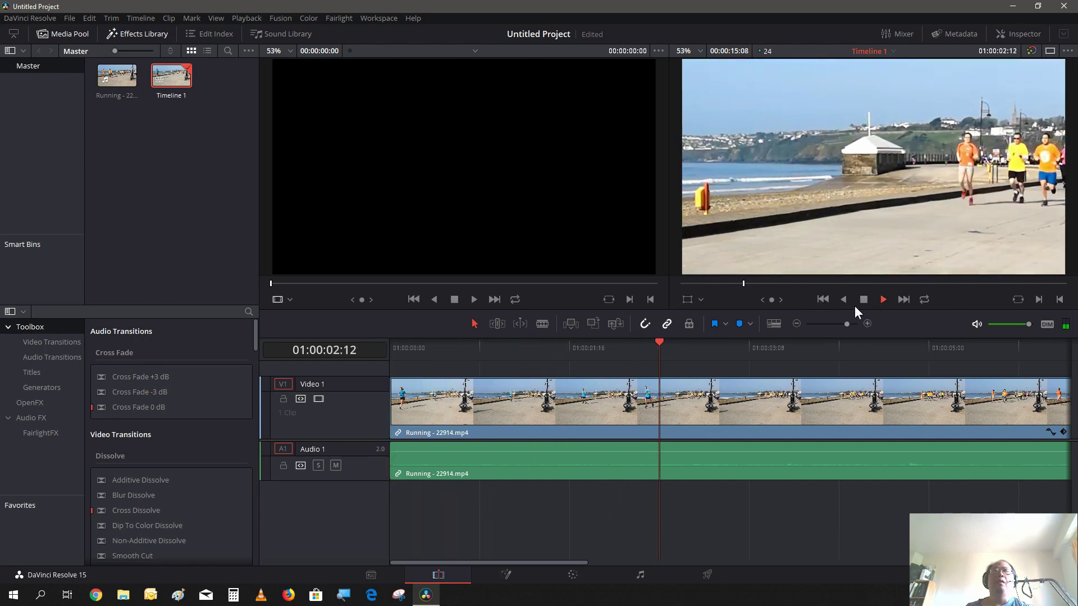
left_click(863, 300)
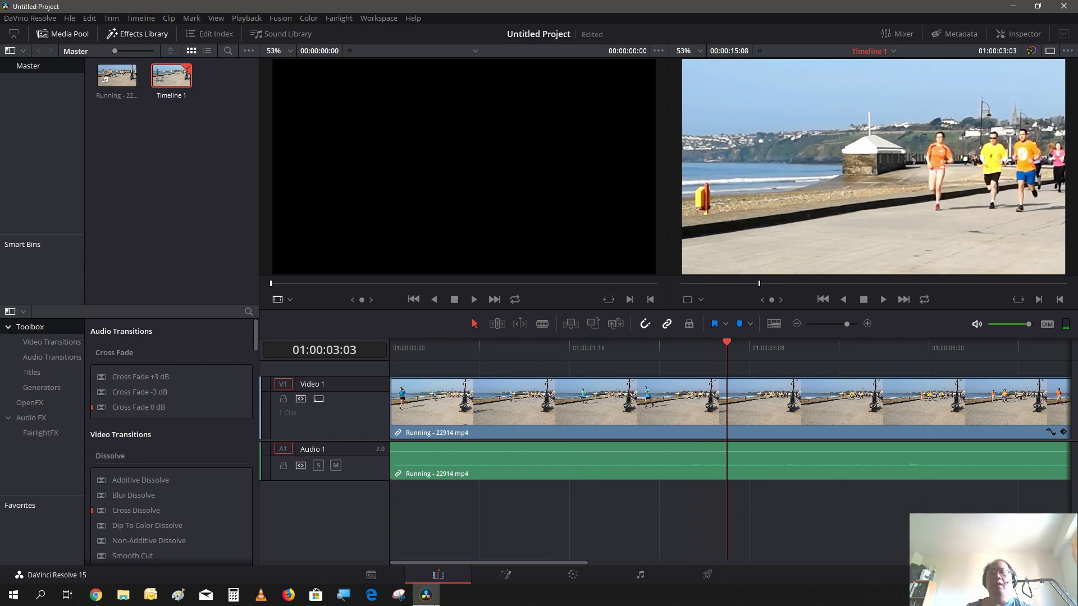
left_click(567, 576)
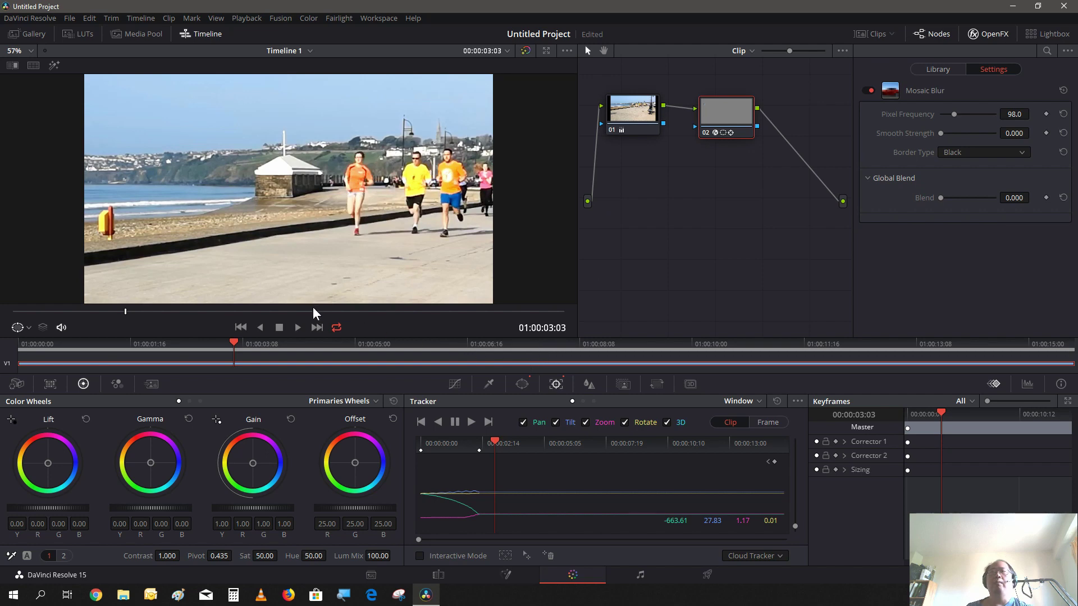
- Add corrector node 03 and wire it after node 02
right_click(752, 201)
mouse_move(774, 223)
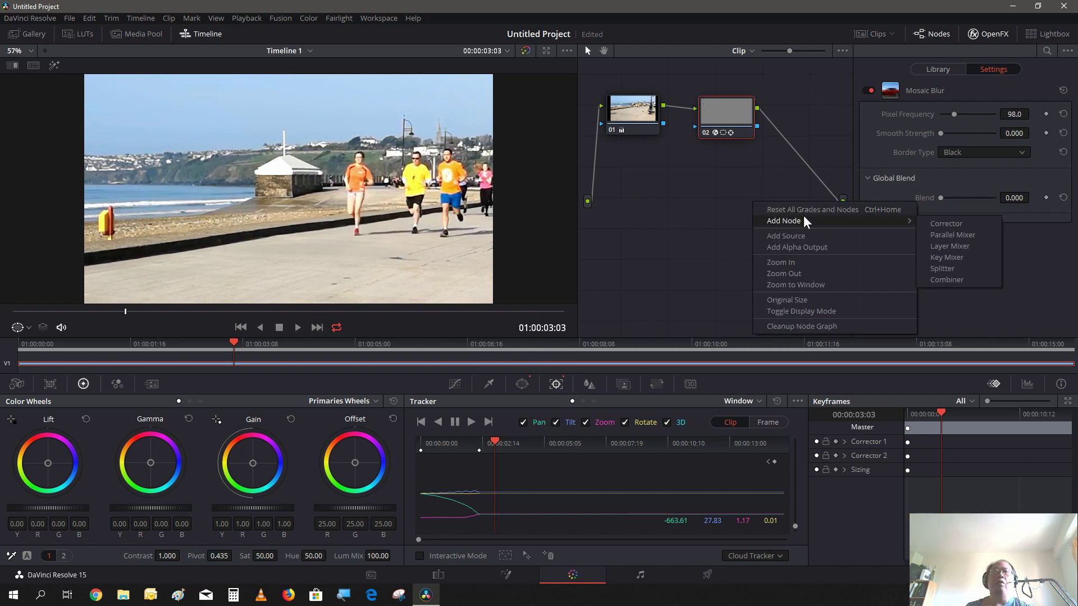
left_click(928, 224)
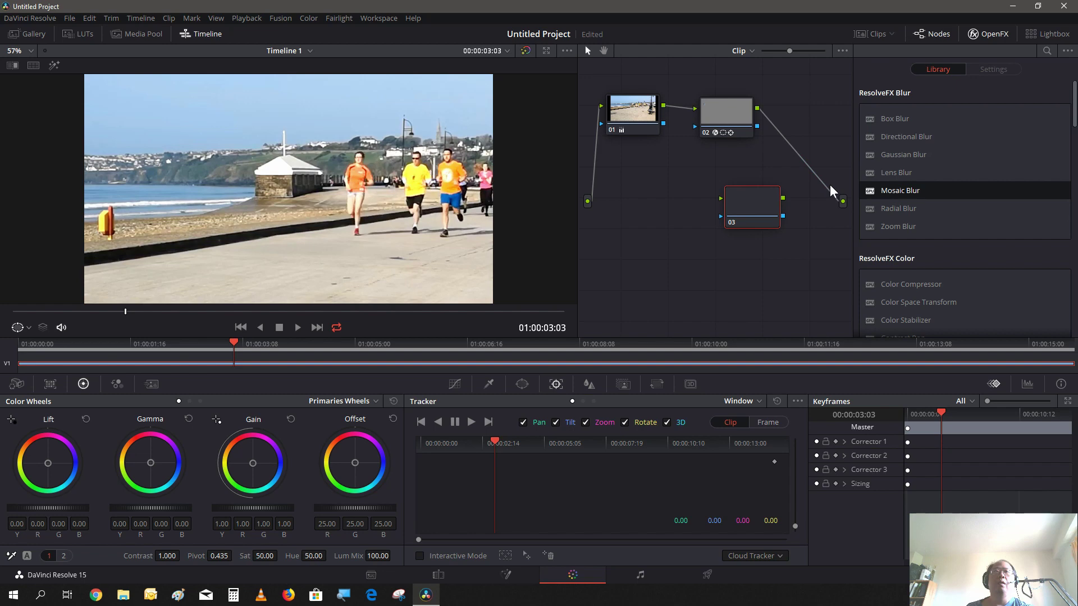
left_click_drag(827, 186, 844, 204)
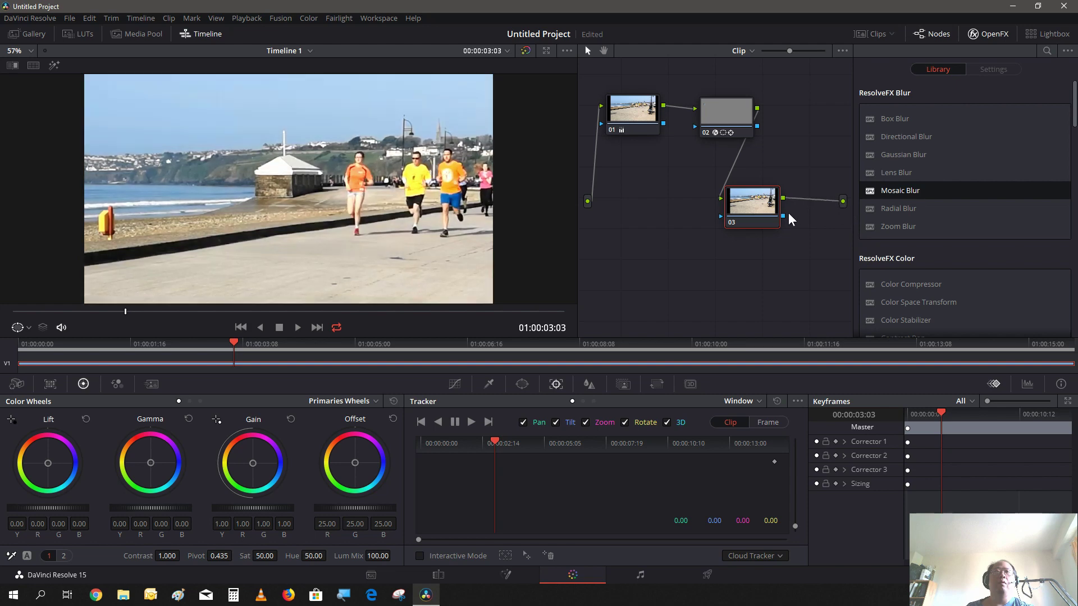
left_click_drag(755, 208, 803, 117)
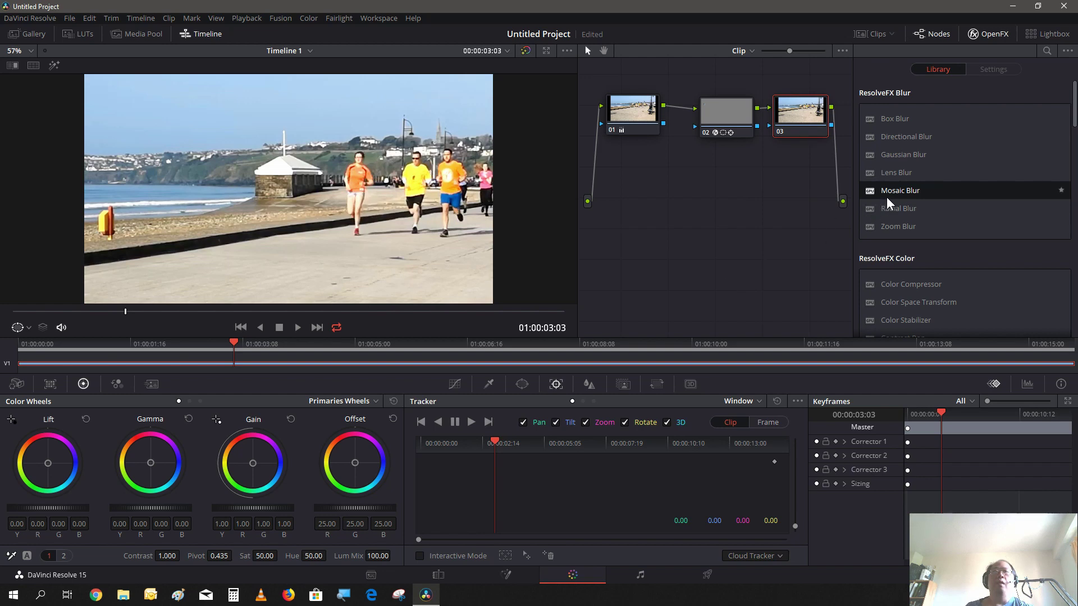
- Apply Mosaic Blur to node 03, pixelating the whole frame
left_click_drag(897, 187, 802, 116)
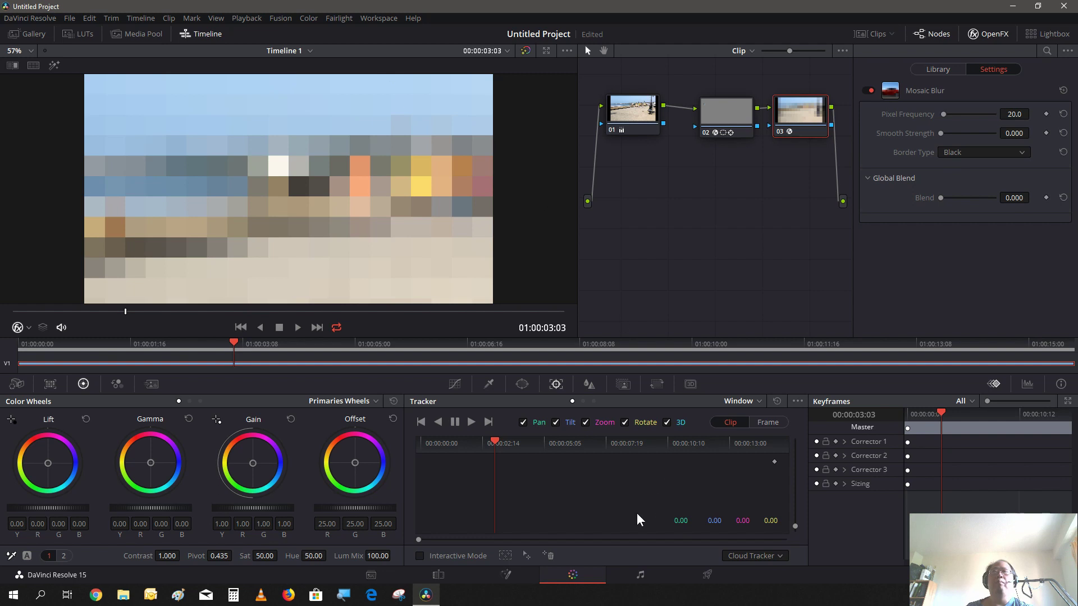
left_click(522, 384)
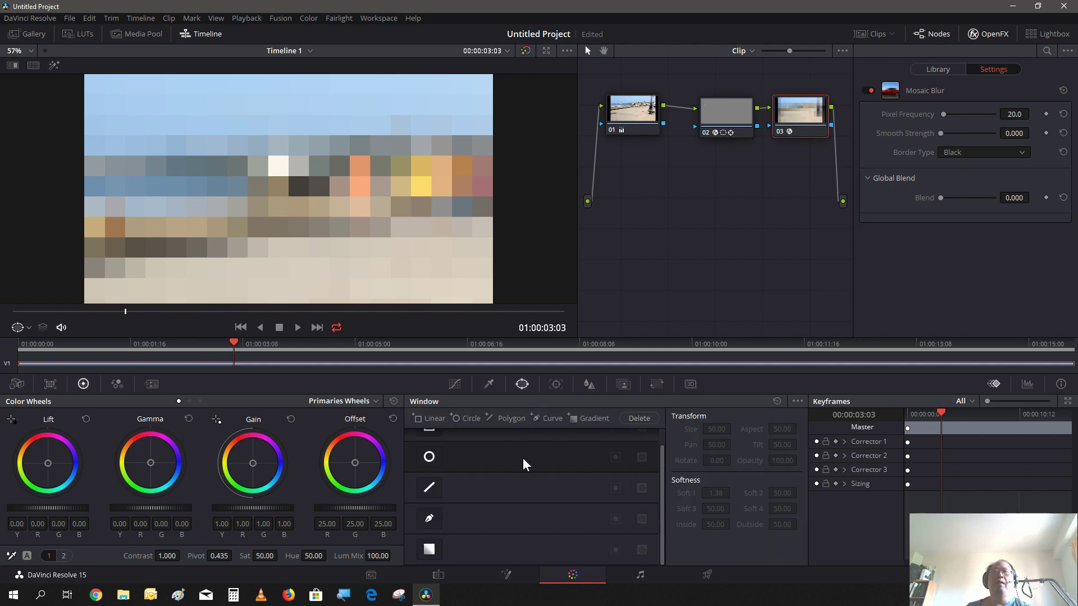
left_click(89, 18)
- Undo node 03's Mosaic Blur and add a circle window moved up and right
left_click(101, 32)
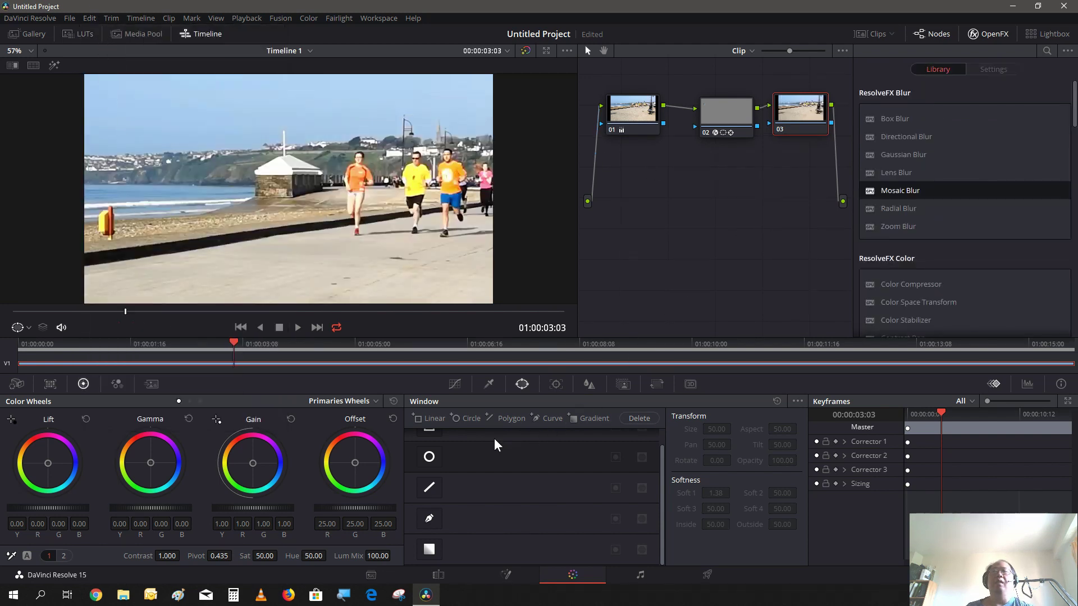
left_click(429, 457)
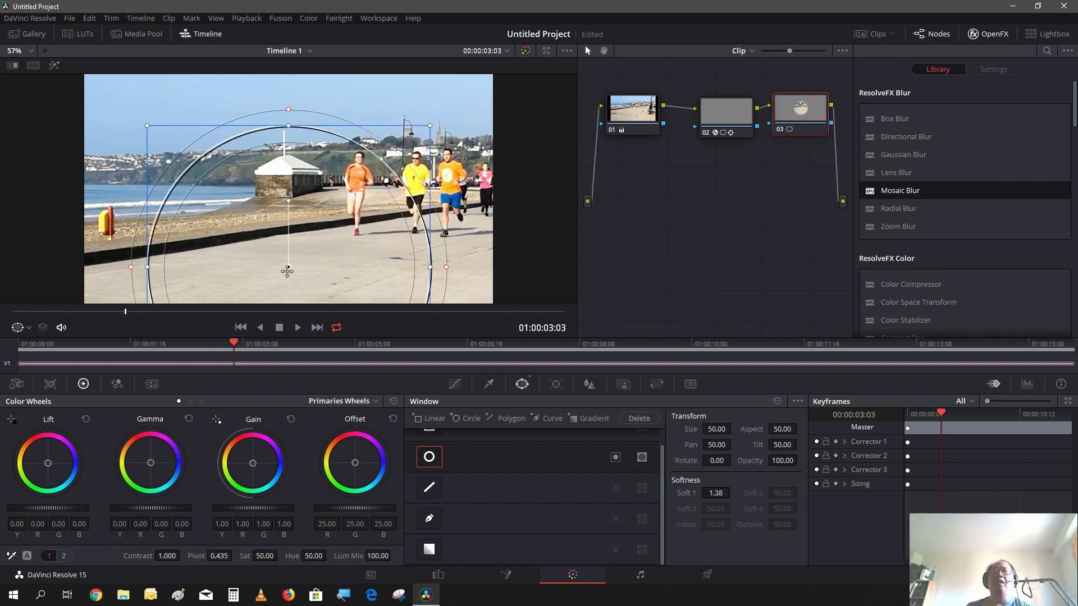
left_click_drag(288, 267, 362, 213)
right_click(364, 212)
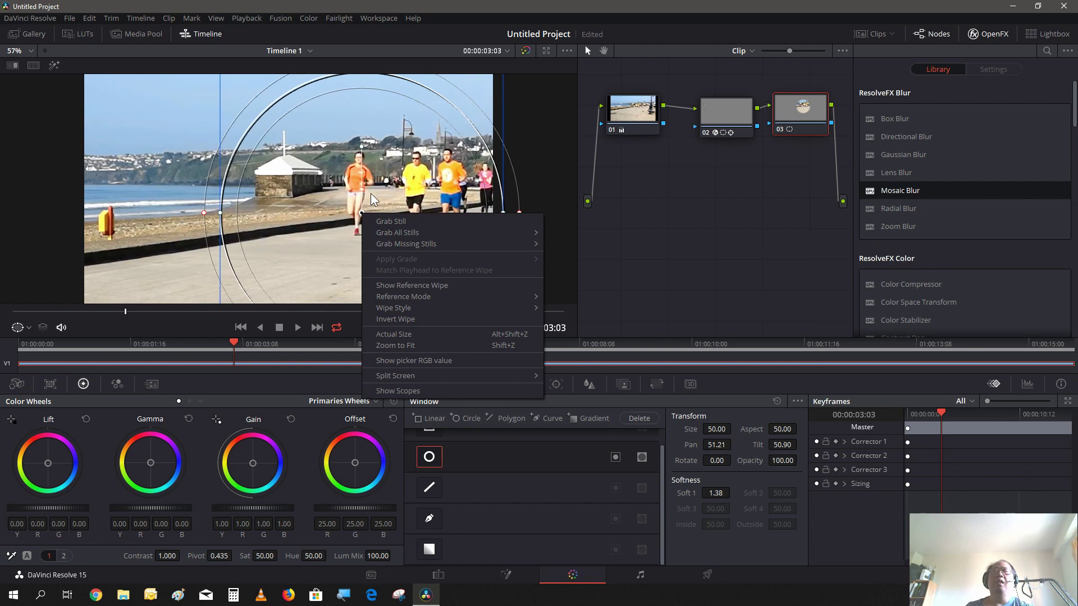
left_click(350, 192)
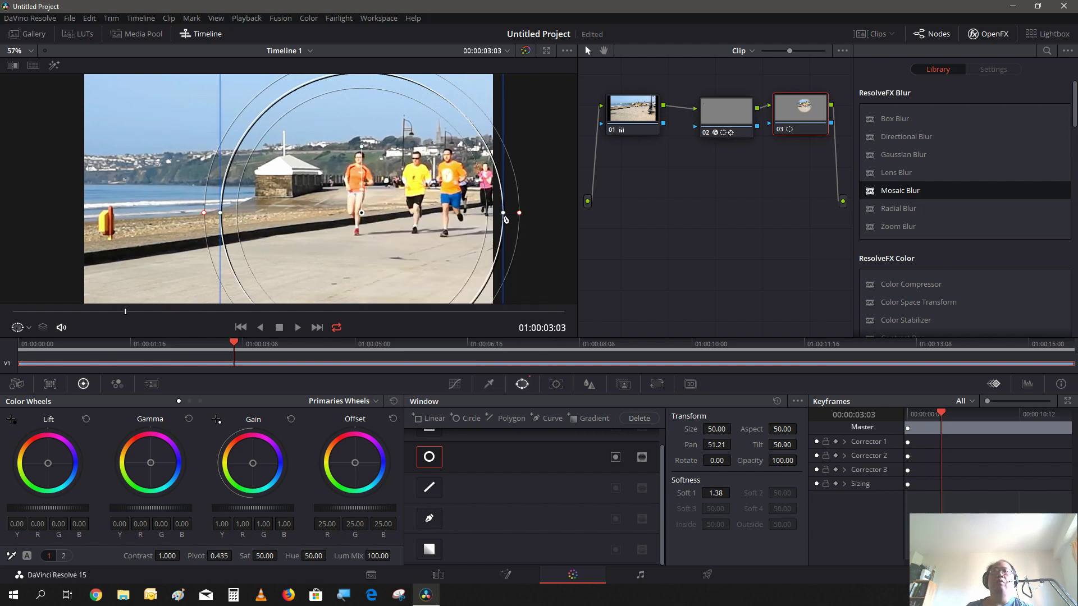
- Reshape the window into a tall hard-edged oval, Soft 1 at 0, over the orange-shirted runner
left_click_drag(505, 219, 397, 225)
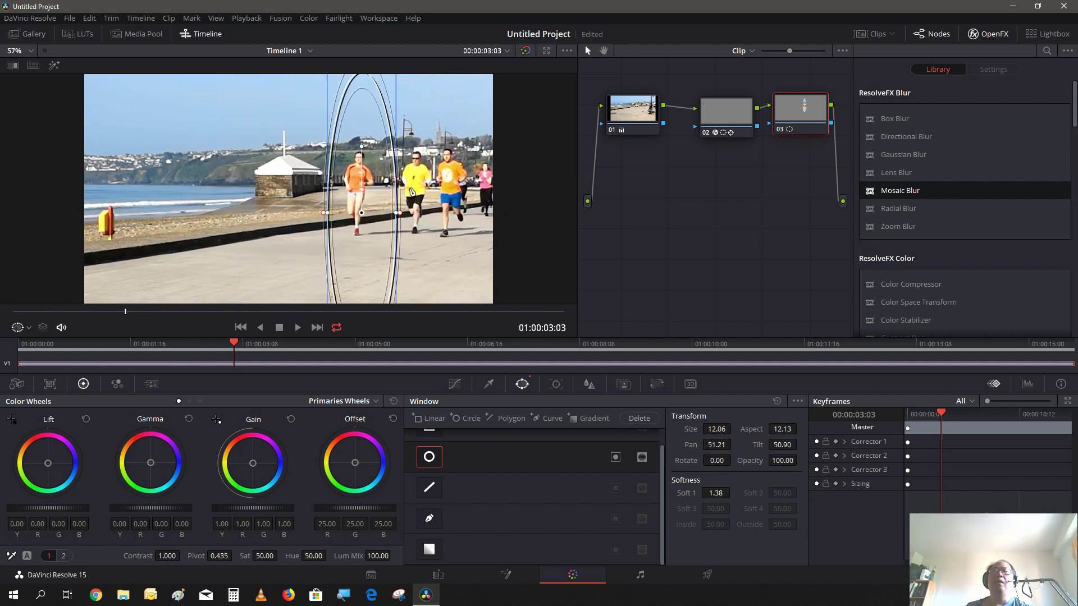
scroll(410, 197, "up", 1)
scroll(410, 196, "down", 1)
scroll(422, 168, "down", 1)
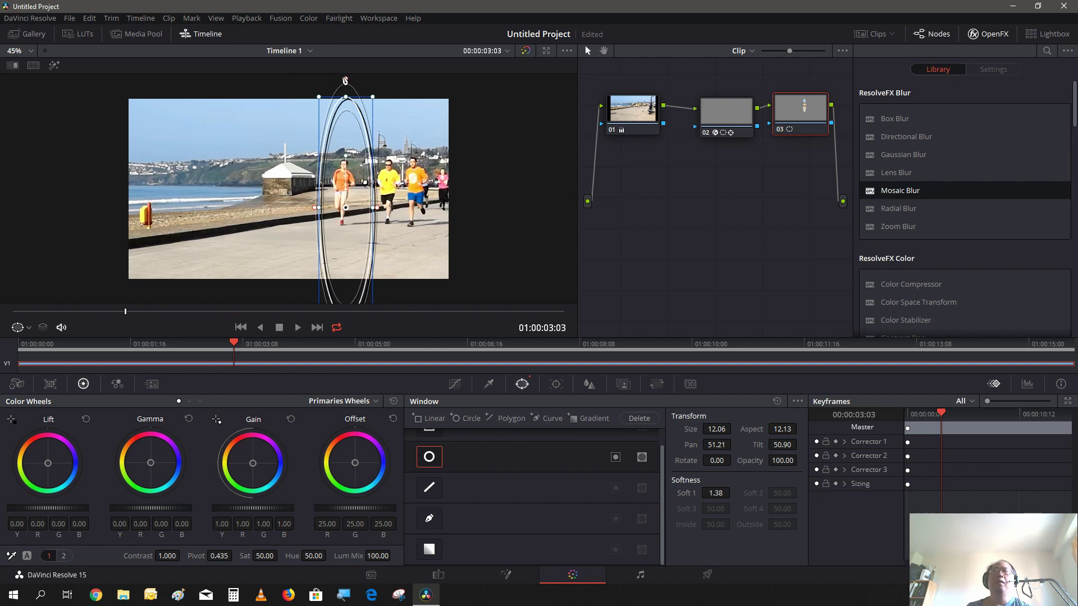
left_click_drag(346, 82, 344, 143)
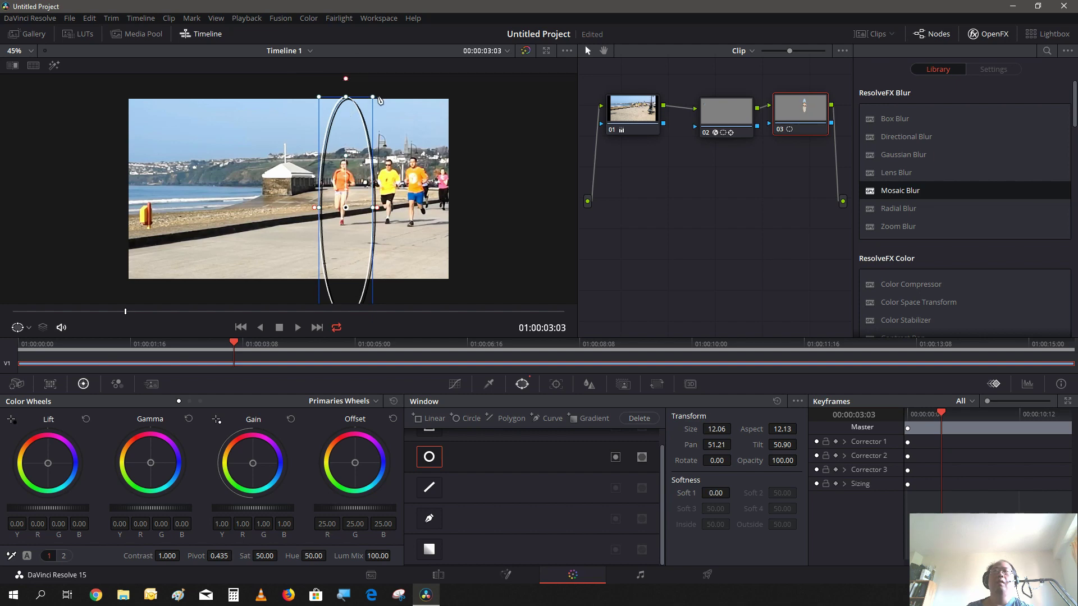
left_click_drag(373, 99, 360, 149)
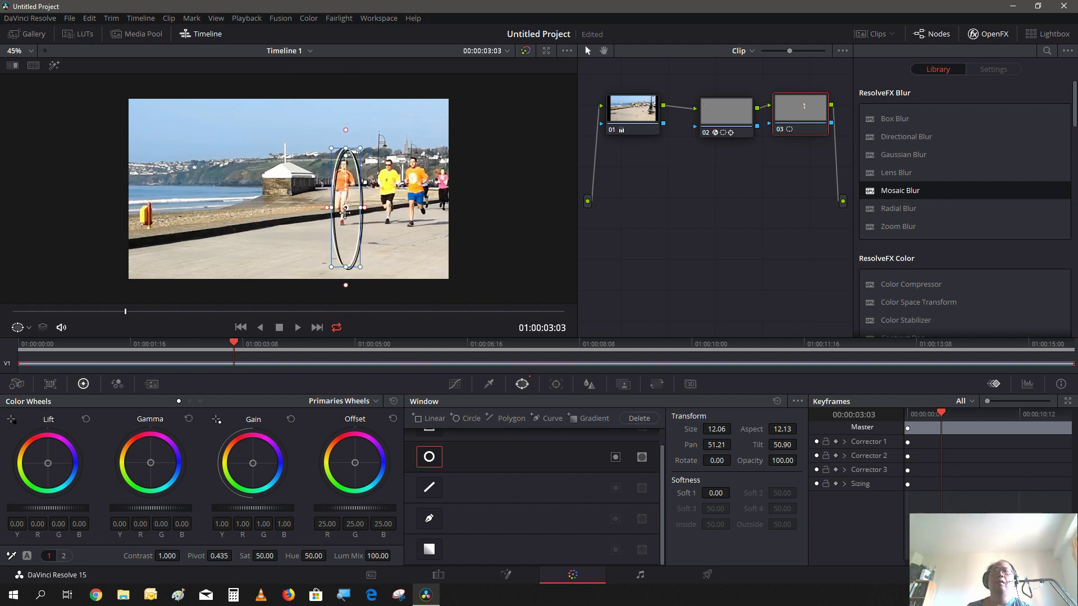
left_click_drag(345, 208, 342, 198)
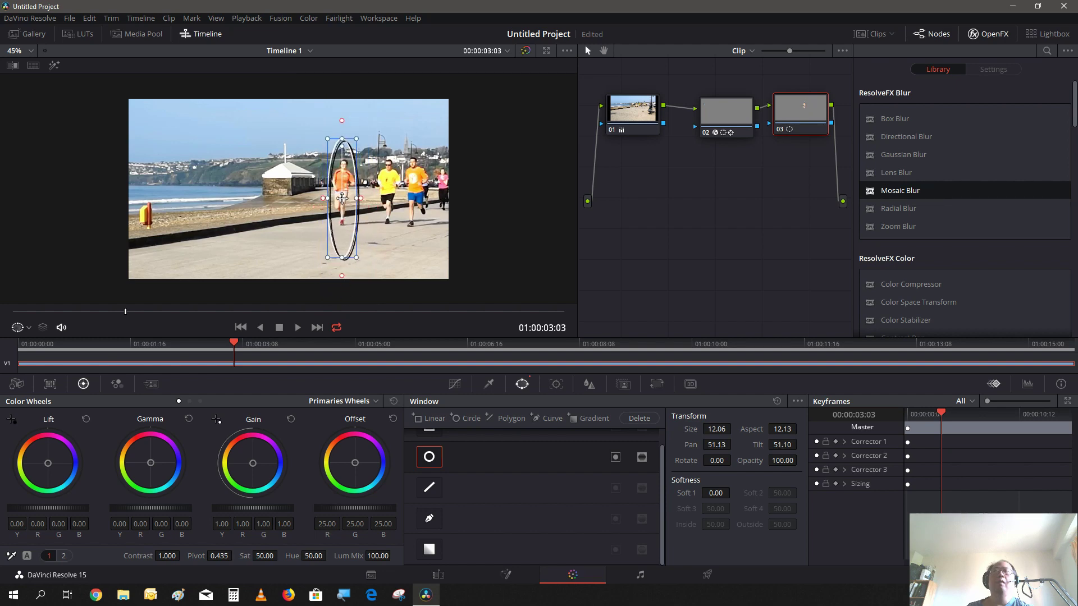
left_click_drag(341, 198, 342, 192)
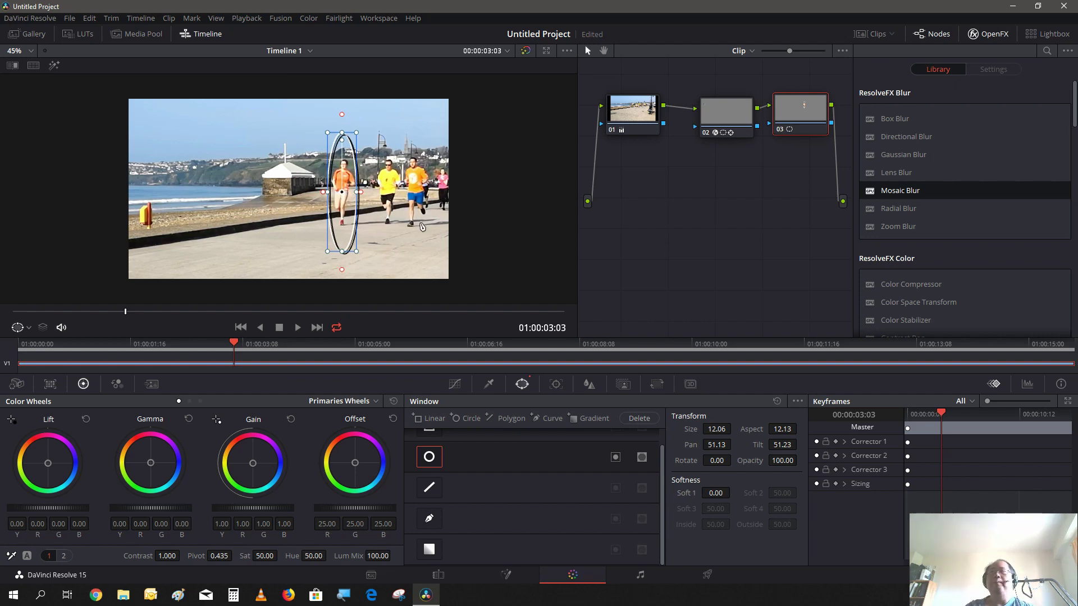
key("j")
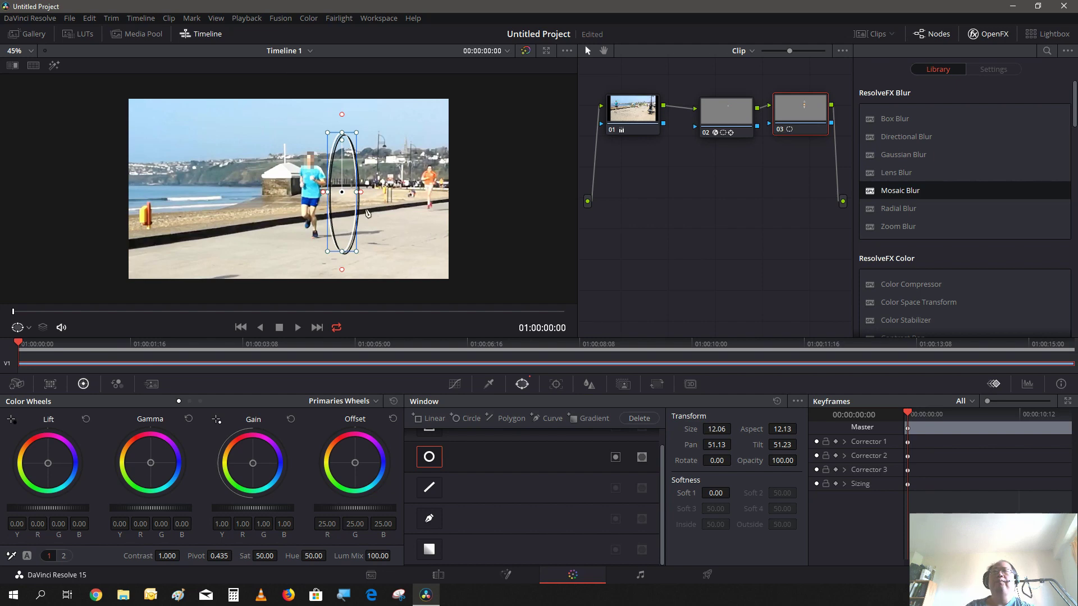
- Move the oval onto the distant orange runner and resize it to Size 17.24, Aspect 17.31
left_click_drag(343, 192, 430, 184)
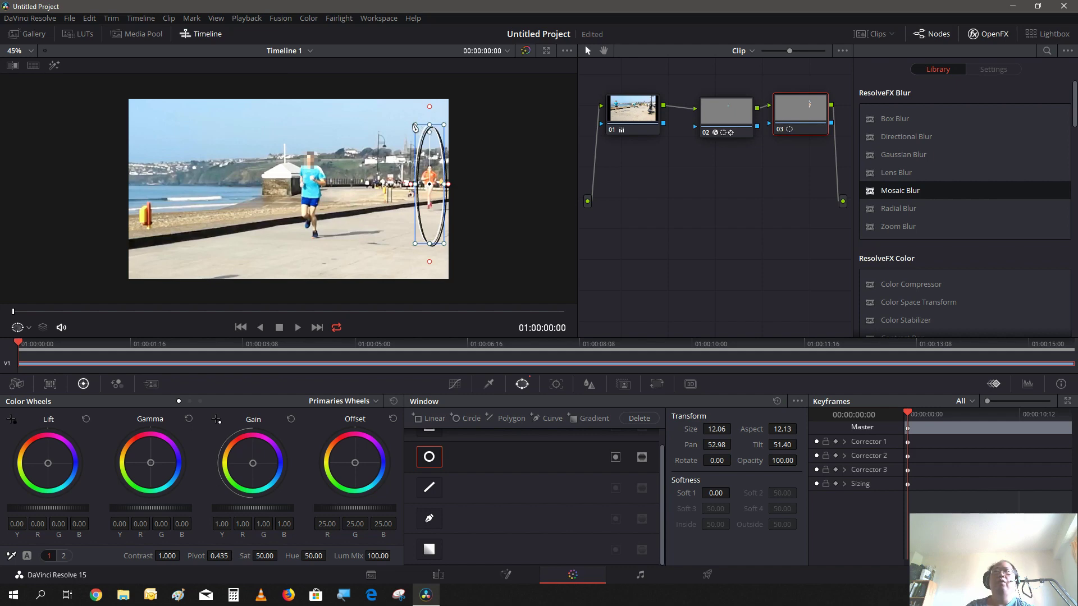
left_click_drag(416, 127, 418, 181)
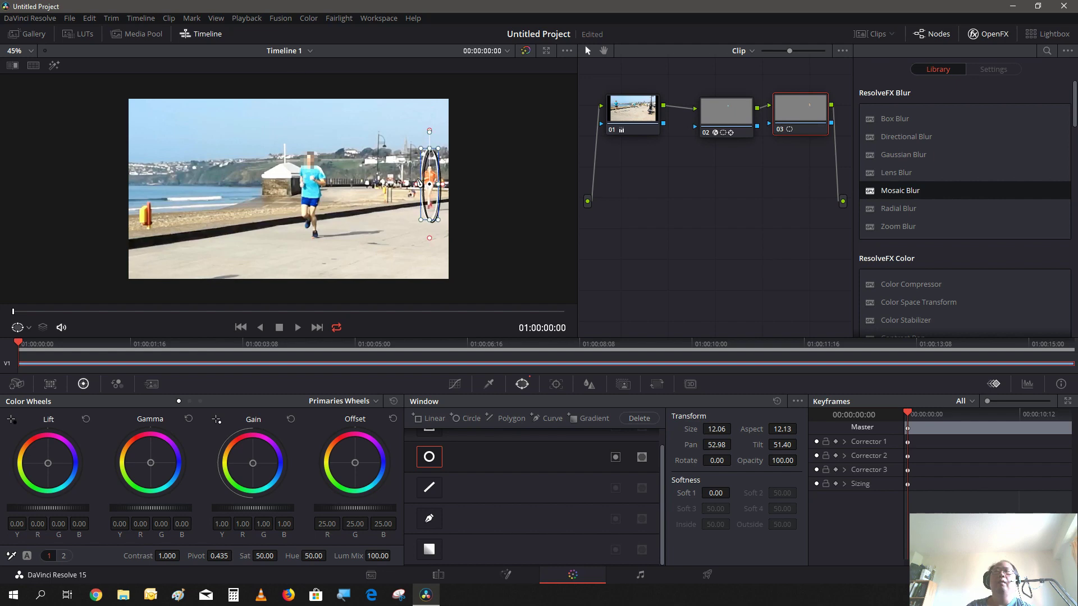
left_click_drag(422, 184, 427, 185)
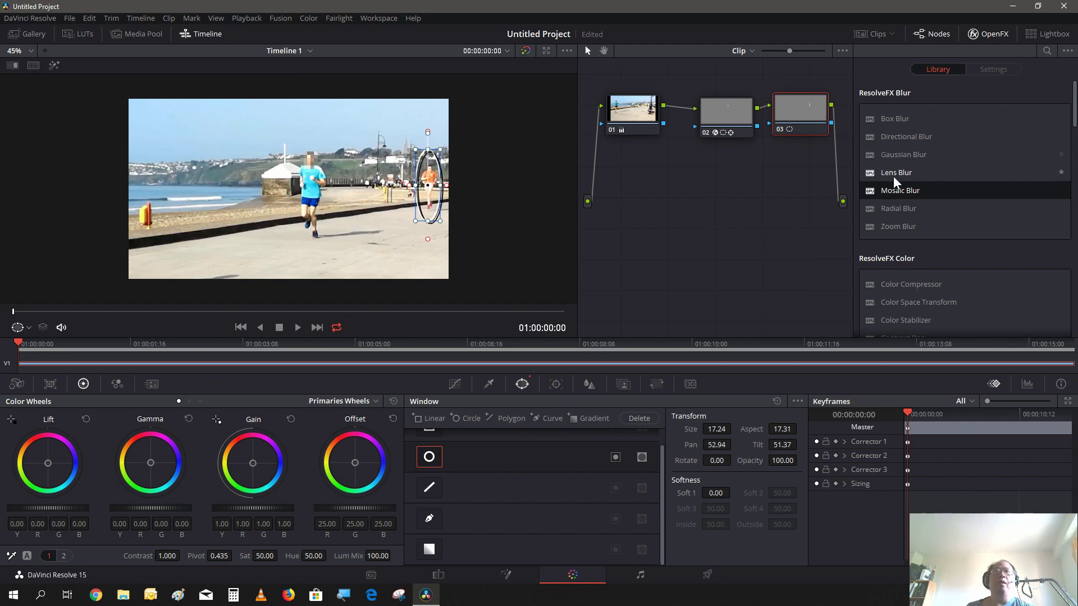
- Apply Mosaic Blur to node 03 with Pixel Frequency 69.4 and bring up the Tracker panel
left_click_drag(895, 187, 792, 105)
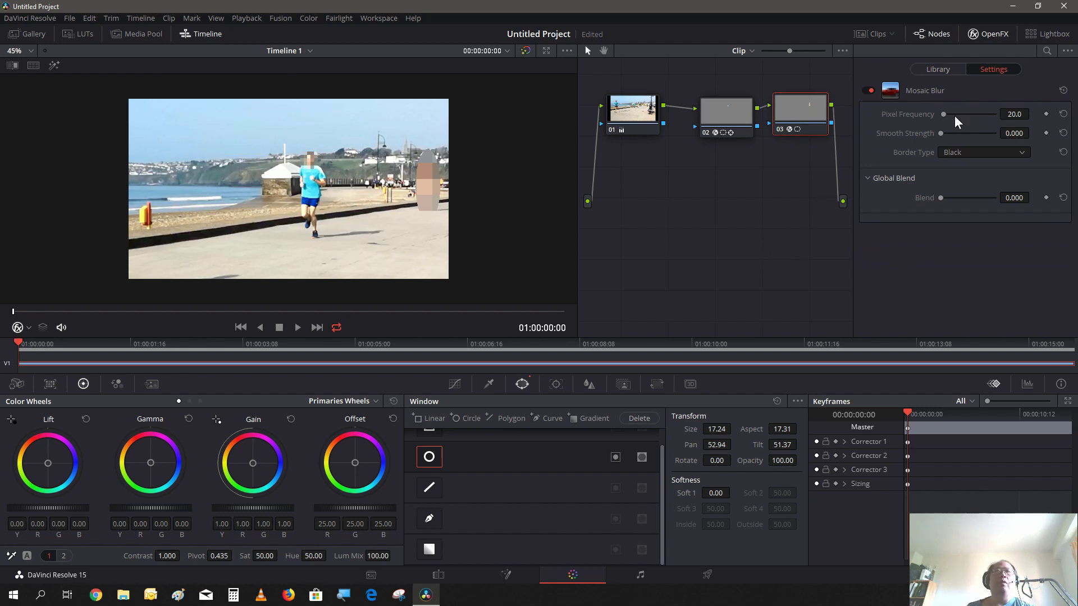
left_click_drag(947, 115, 950, 116)
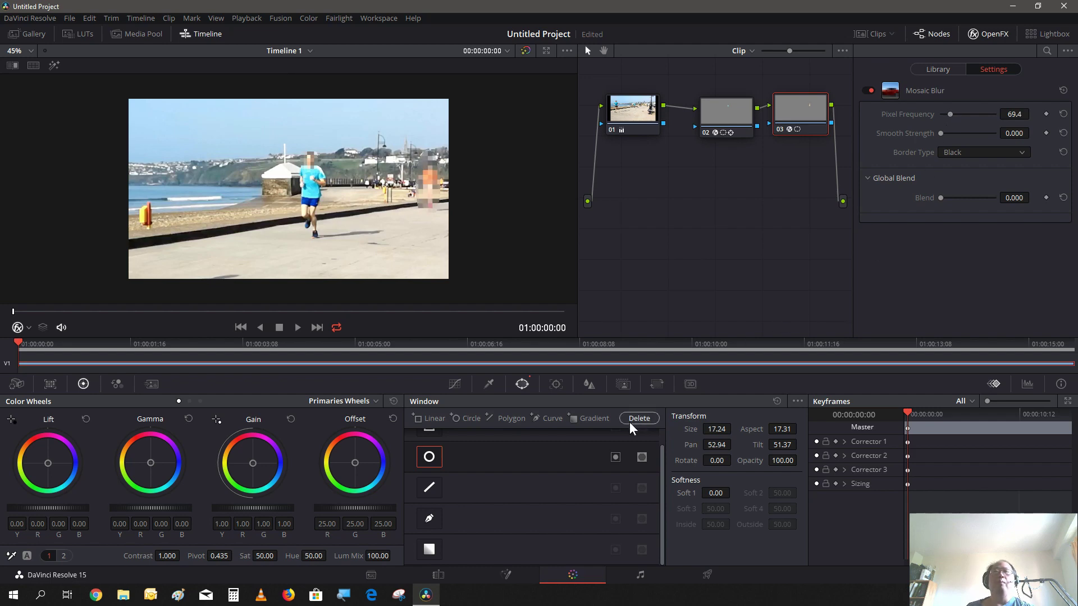
left_click(557, 386)
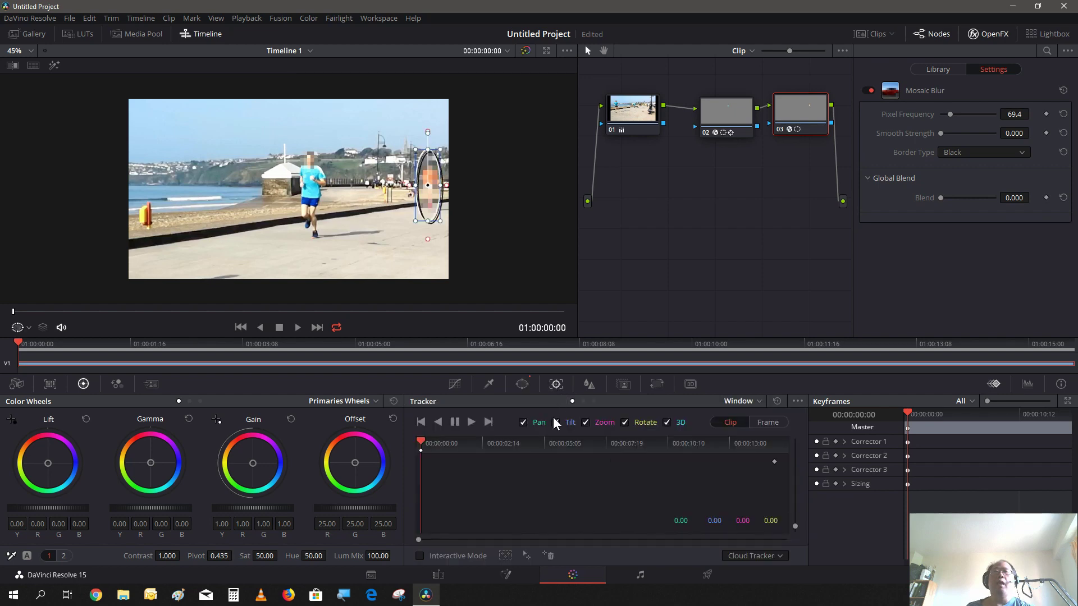
- Stop the forward track, move the blur ellipse onto the orange runner, set Frame keyframing, and stretch it taller
left_click(472, 422)
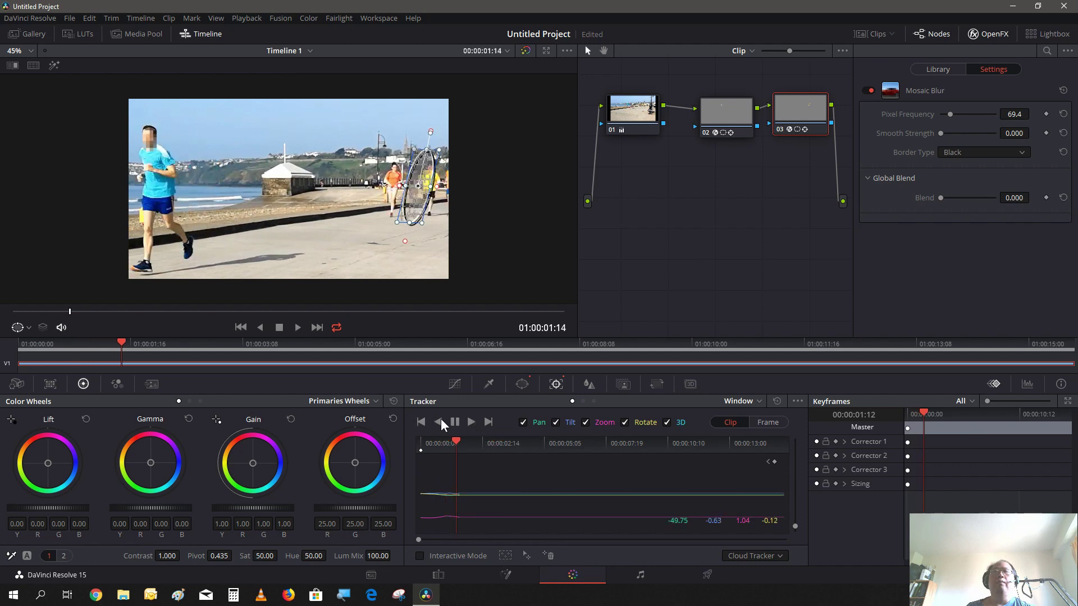
left_click(454, 424)
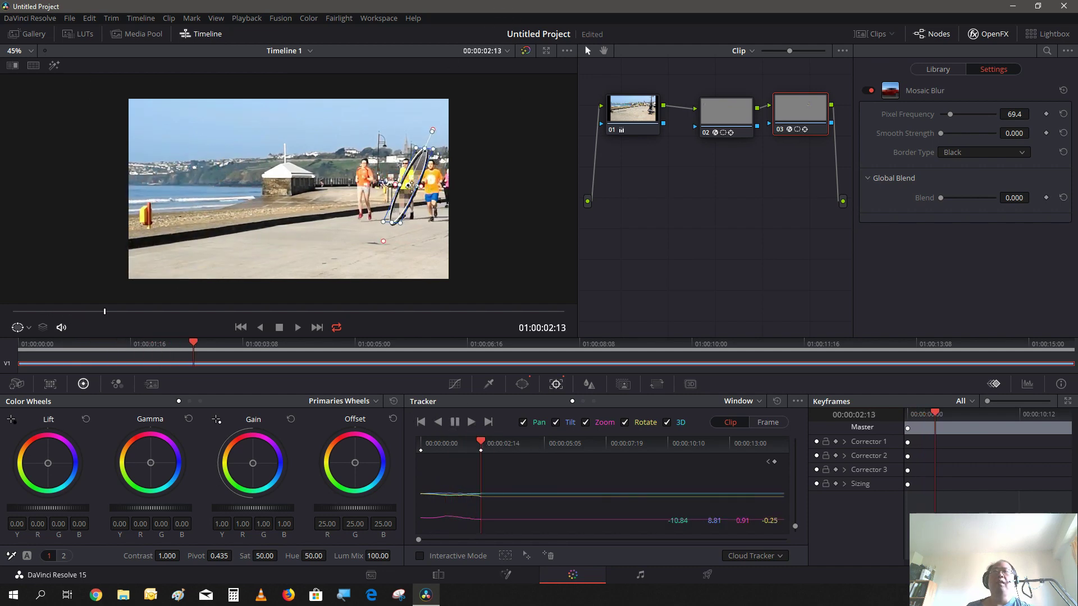
left_click_drag(408, 186, 366, 184)
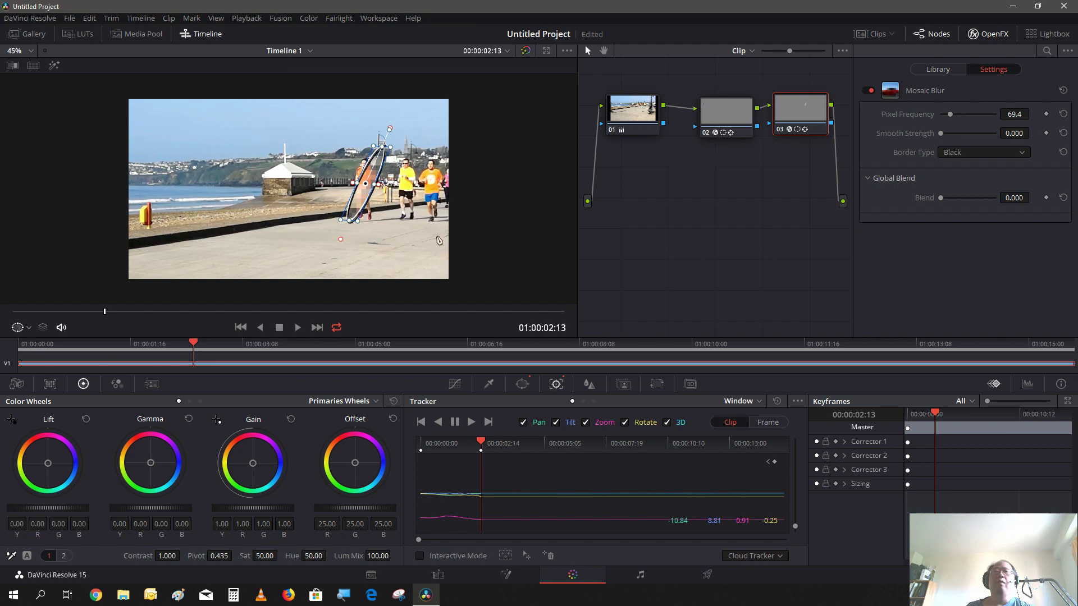
left_click(761, 420)
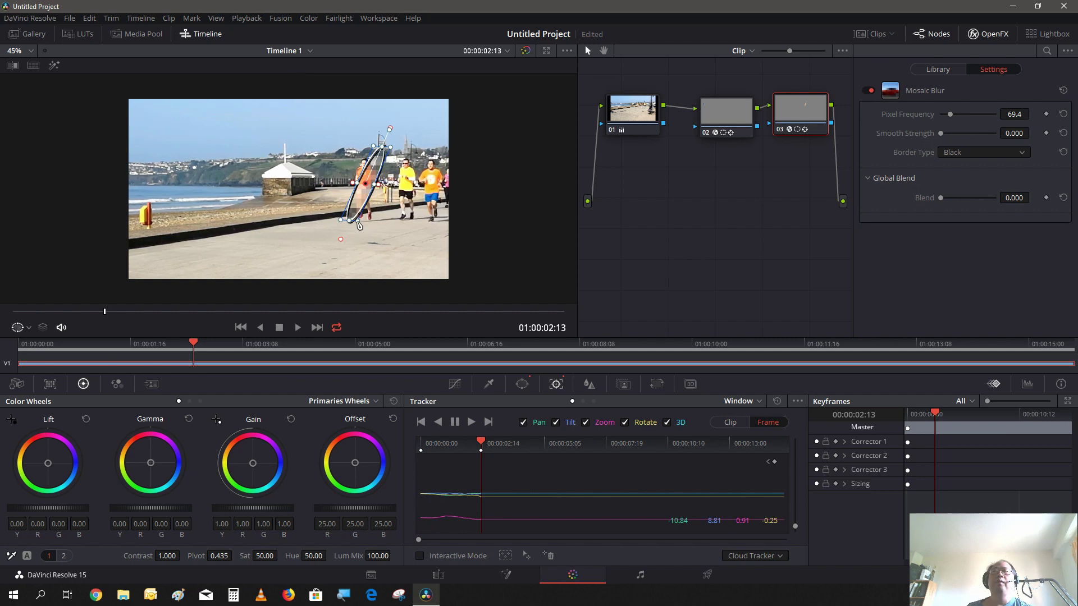
mouse_move(359, 224)
left_mouse_down()
mouse_move(370, 230)
mouse_move(352, 242)
left_mouse_up()
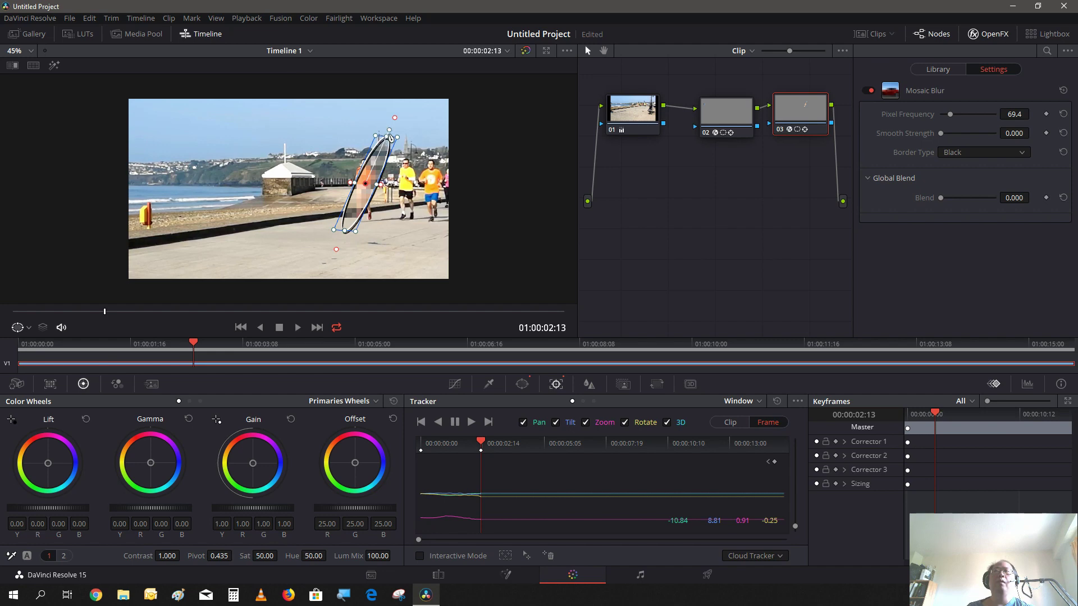
- Rotate the ellipse upright and keyframe it over the orange runner through 01:00:03:19
left_click_drag(390, 137, 378, 137)
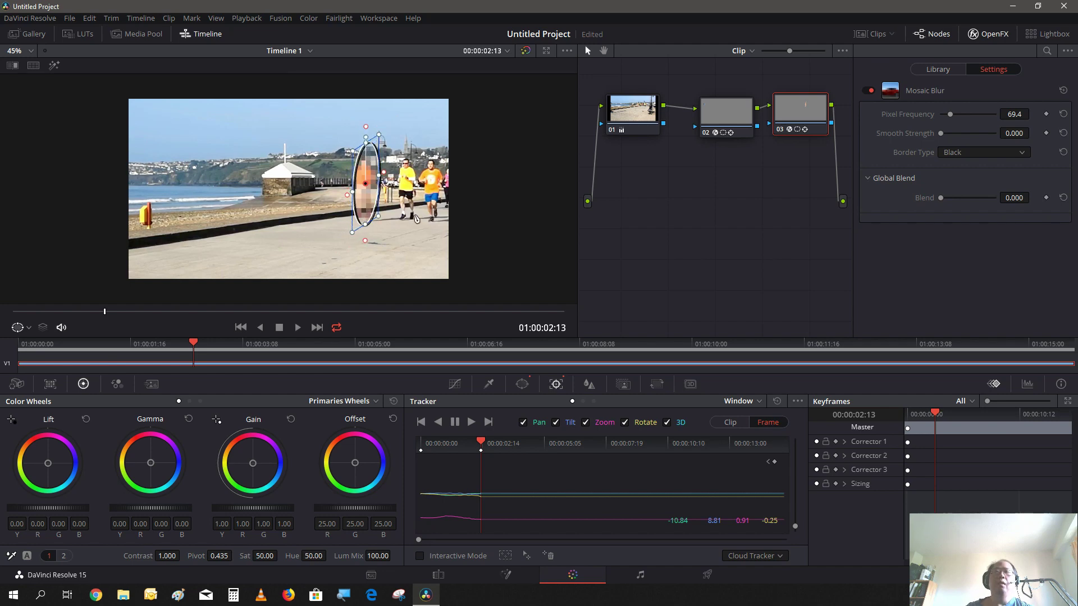
key("space")
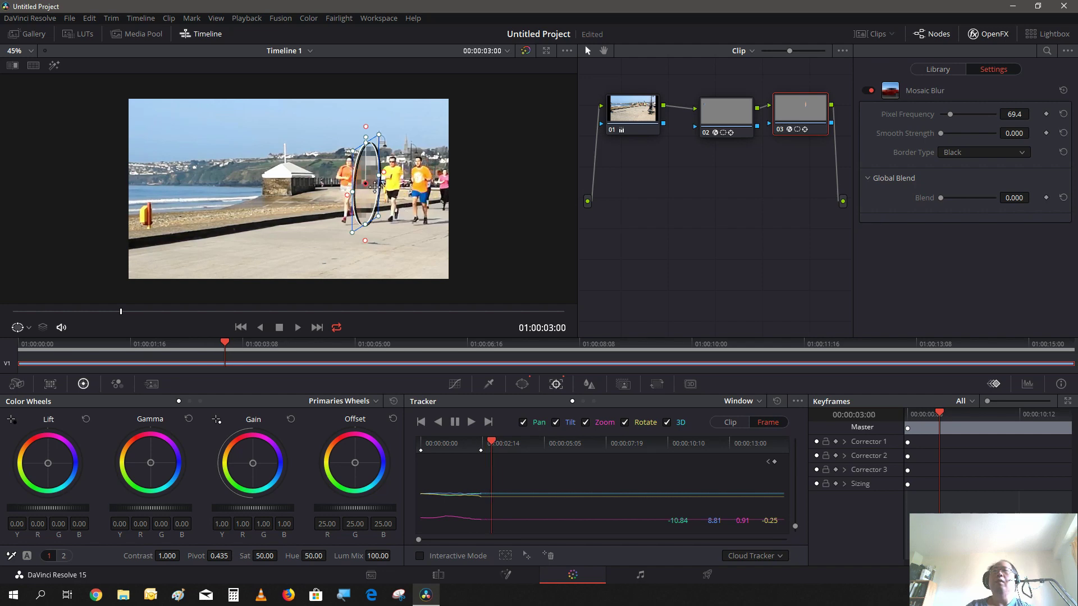
left_click_drag(374, 187, 346, 184)
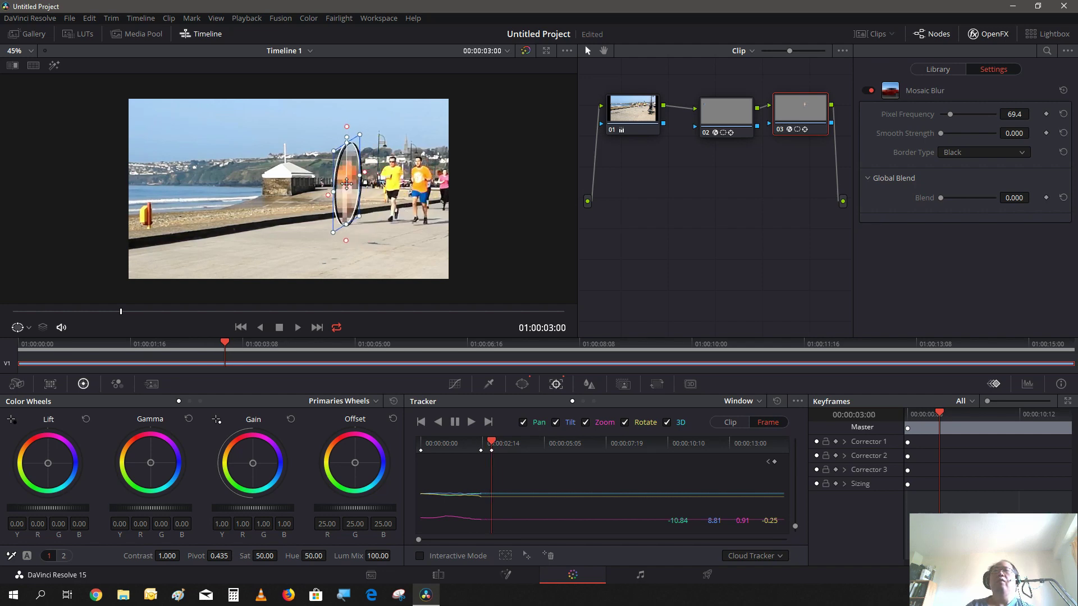
key("Right")
key("Right")
key("Right")
key("Right")
key("Right")
key("Right")
key("Right")
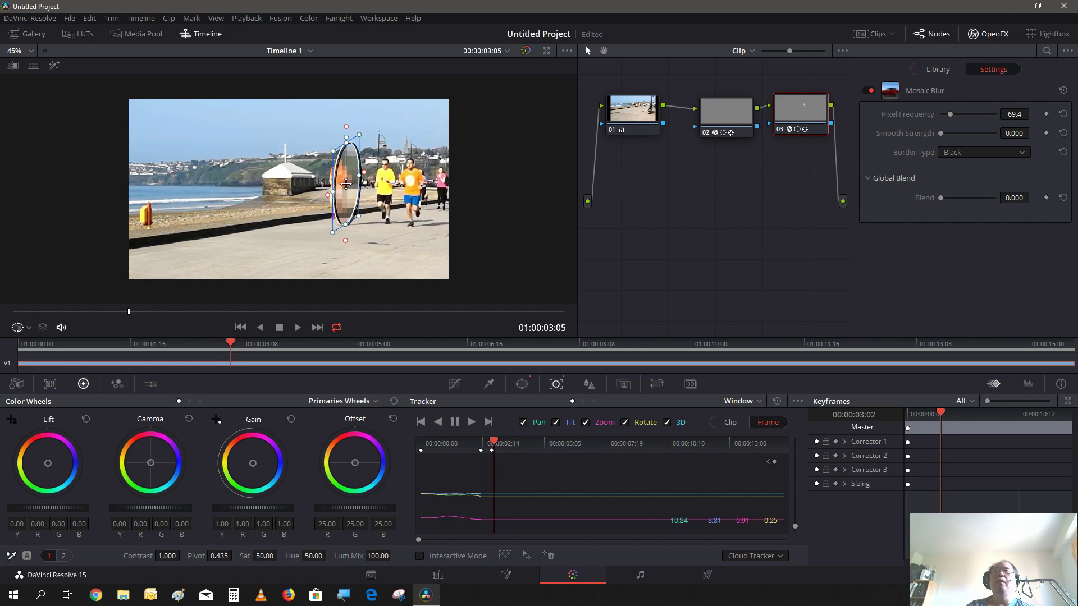
key("Right")
key("Right")
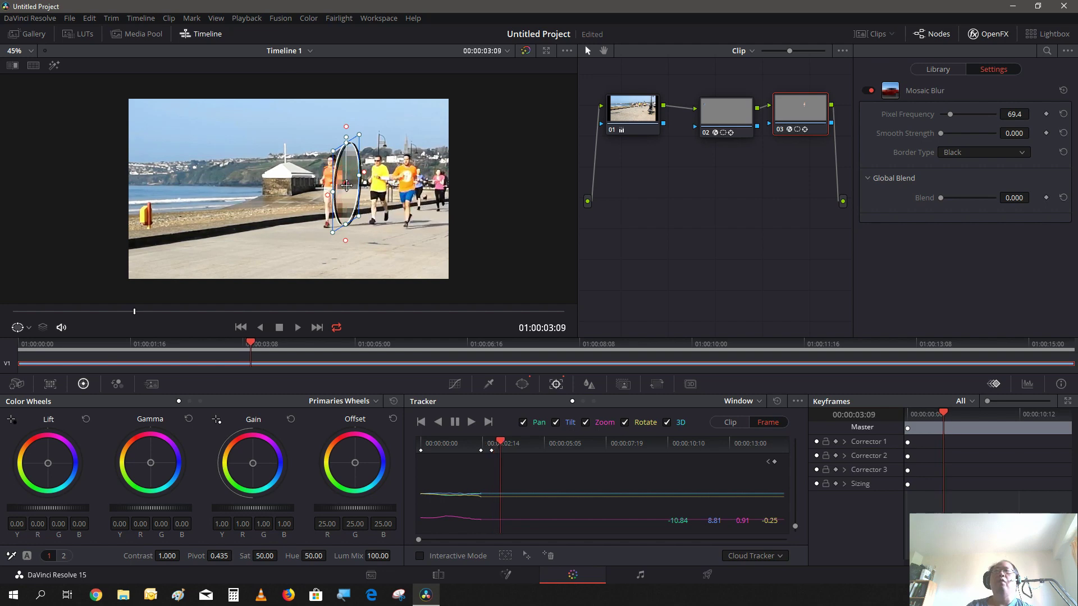
left_click_drag(346, 185, 329, 187)
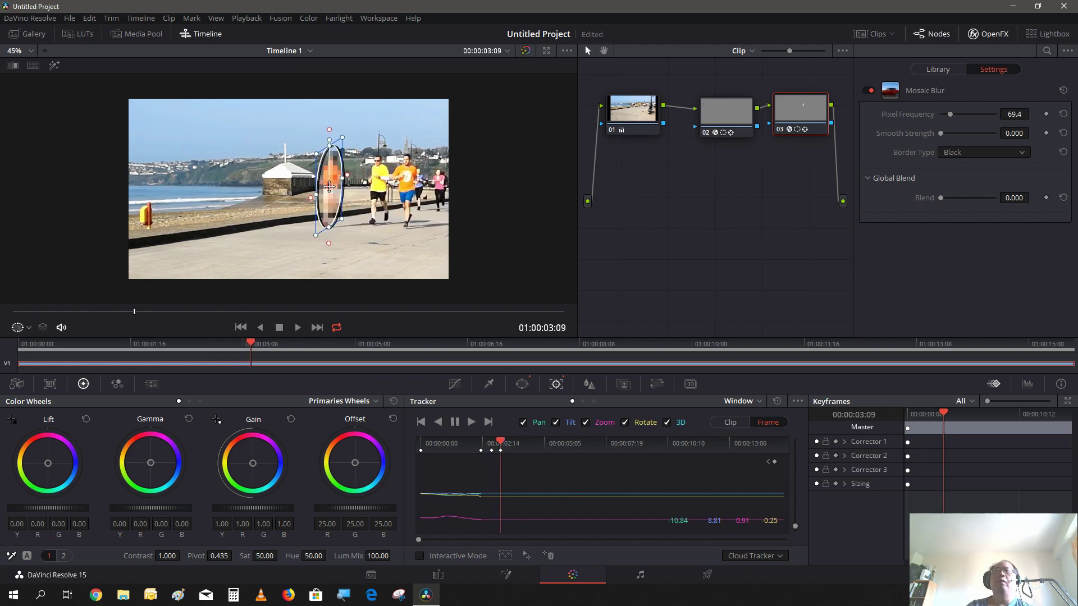
key("Right")
key("Right")
key("Right")
key("Right")
key("Right")
key("Right")
key("Right")
key("Right")
key("Right")
key("Right")
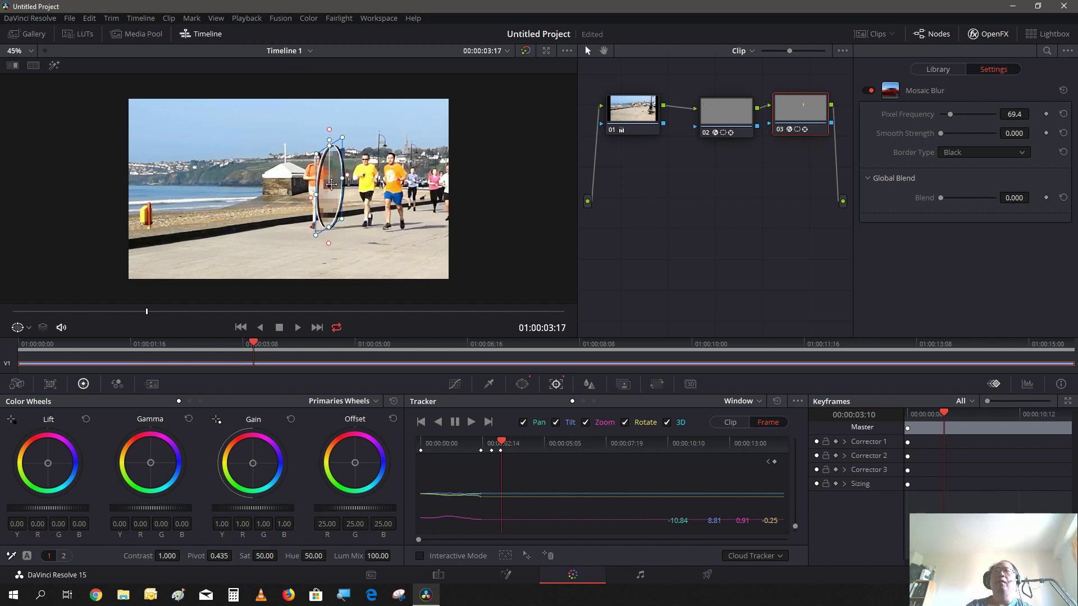
left_click_drag(331, 184, 311, 185)
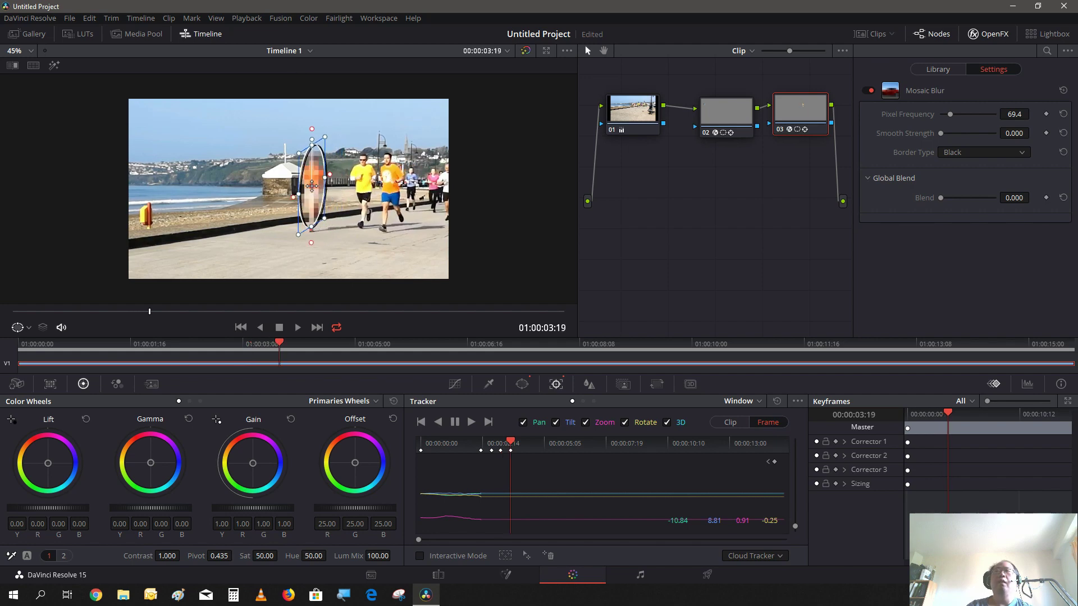
- Keyframe the ellipse with the runner to 01:00:04:17 and widen it over her whole body
key("Right")
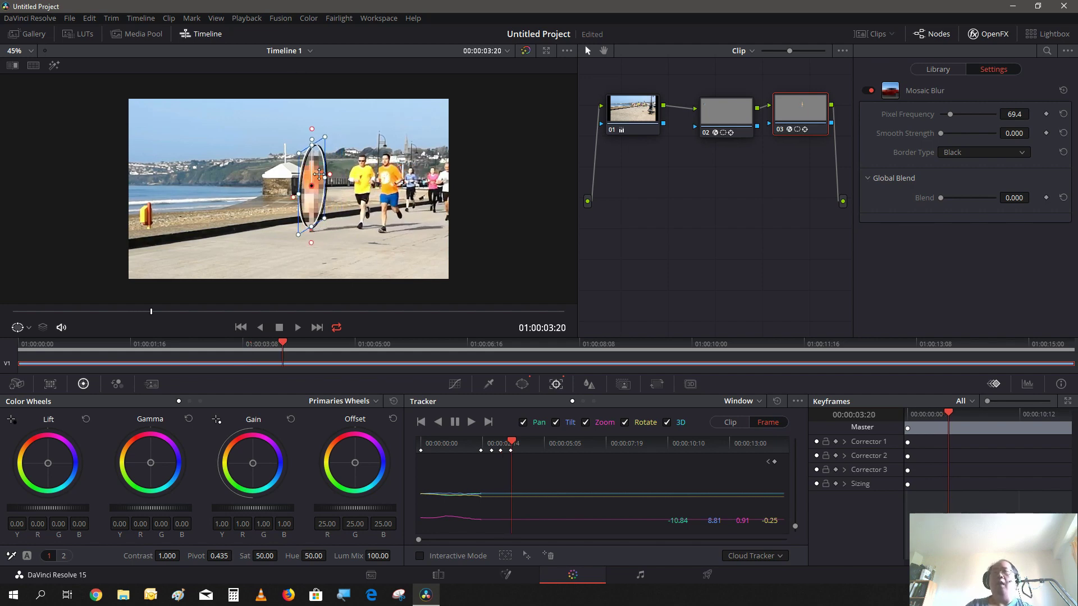
key("Right")
key("Right")
key("Right")
key("Right")
key("Right")
key("Right")
key("Right")
key("Right")
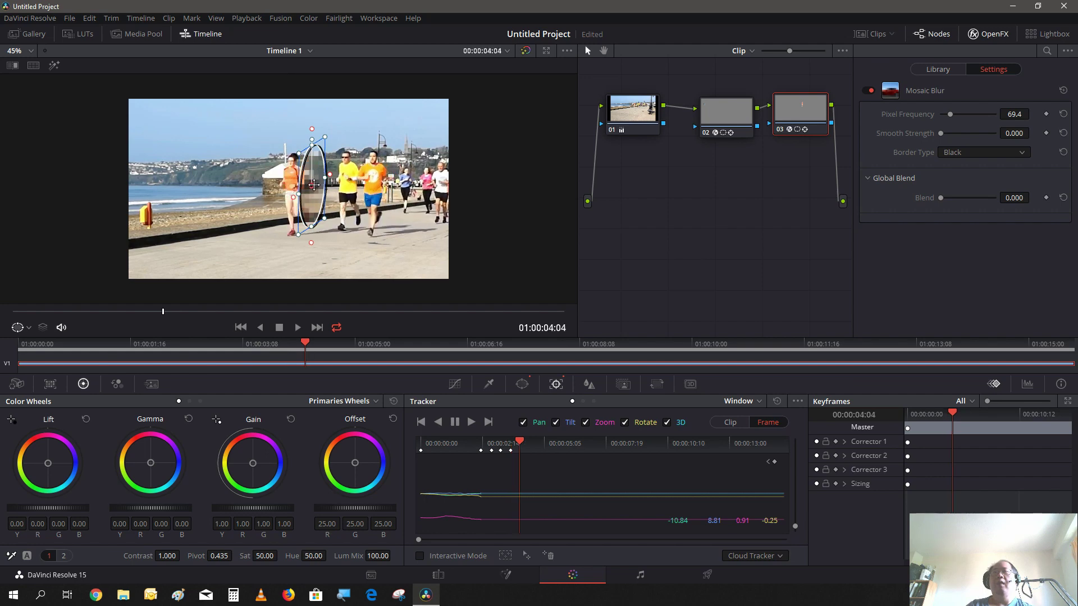
left_click_drag(314, 184, 291, 185)
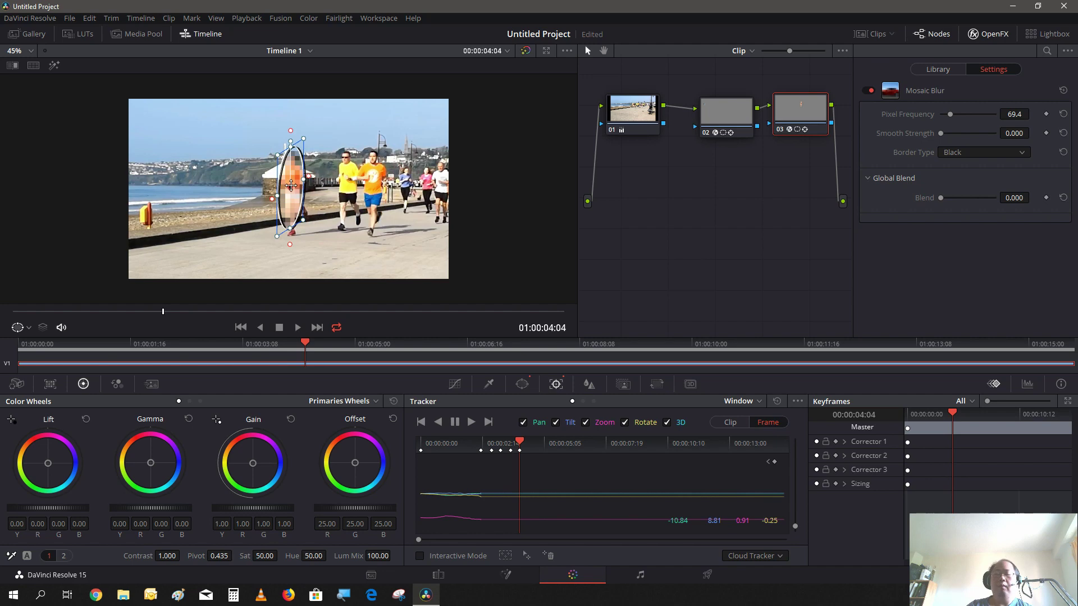
key("Right")
key("Right")
key("Right")
key("Right")
key("Right")
key("Right")
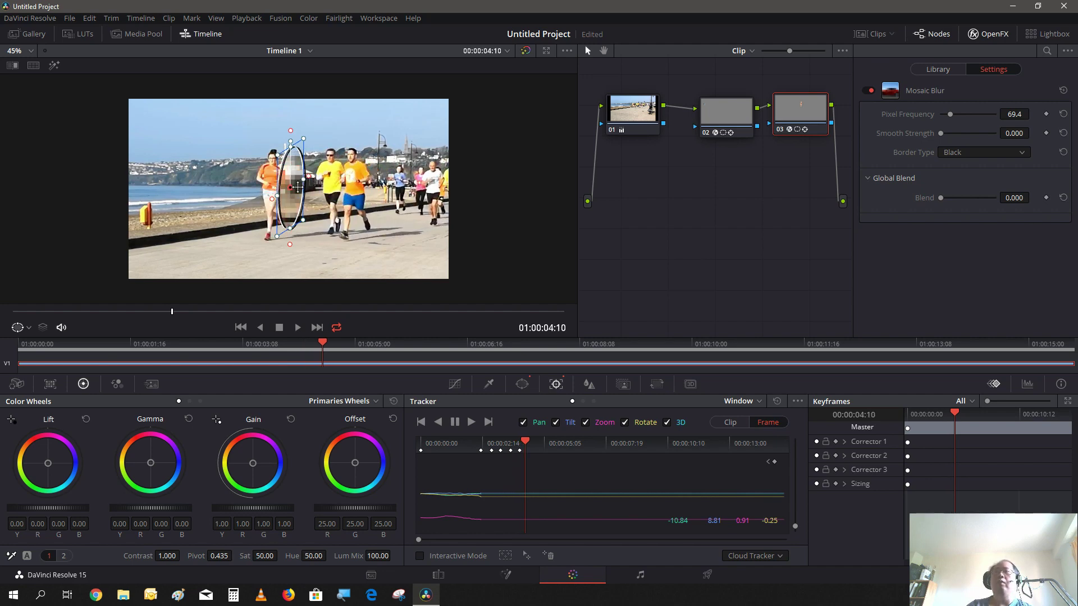
key("Right")
key("Right")
key("Right")
key("Right")
key("Right")
key("Right")
key("Right")
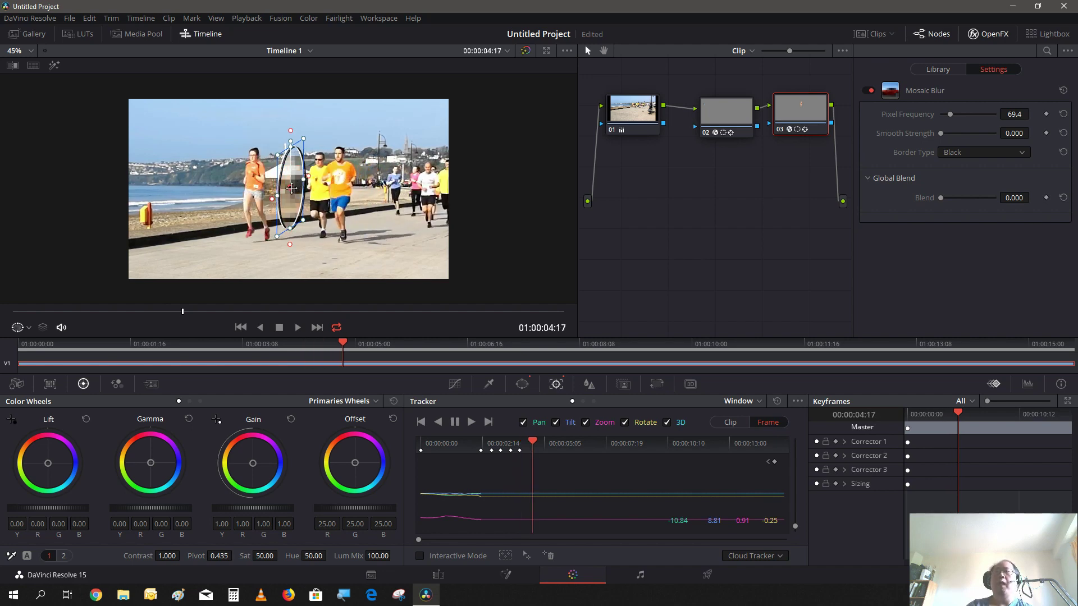
left_click_drag(291, 188, 252, 188)
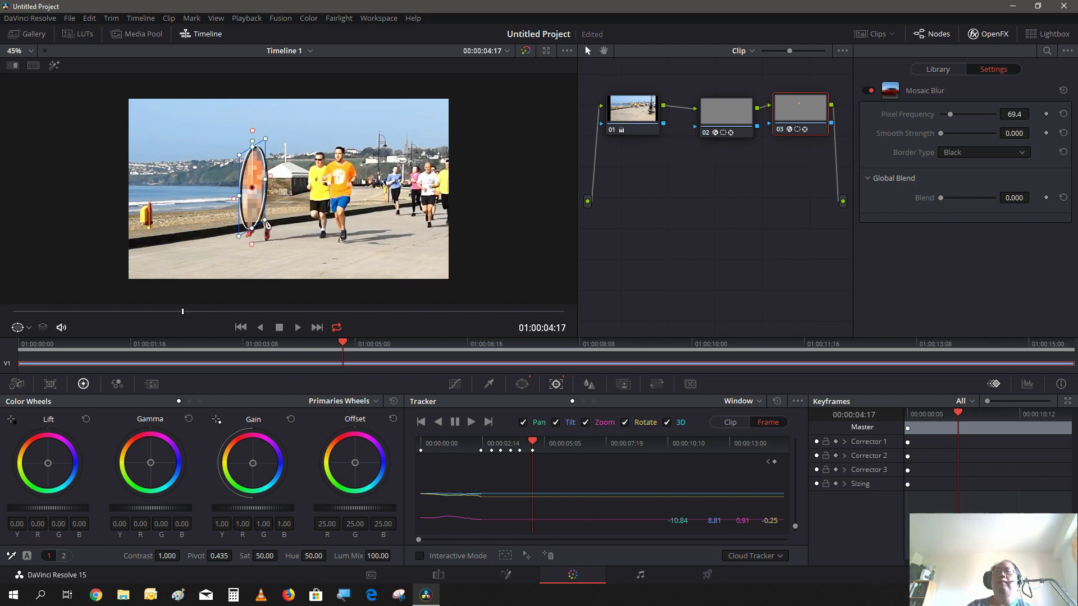
mouse_move(266, 225)
left_mouse_down()
mouse_move(290, 244)
mouse_move(275, 231)
mouse_move(282, 237)
left_mouse_up()
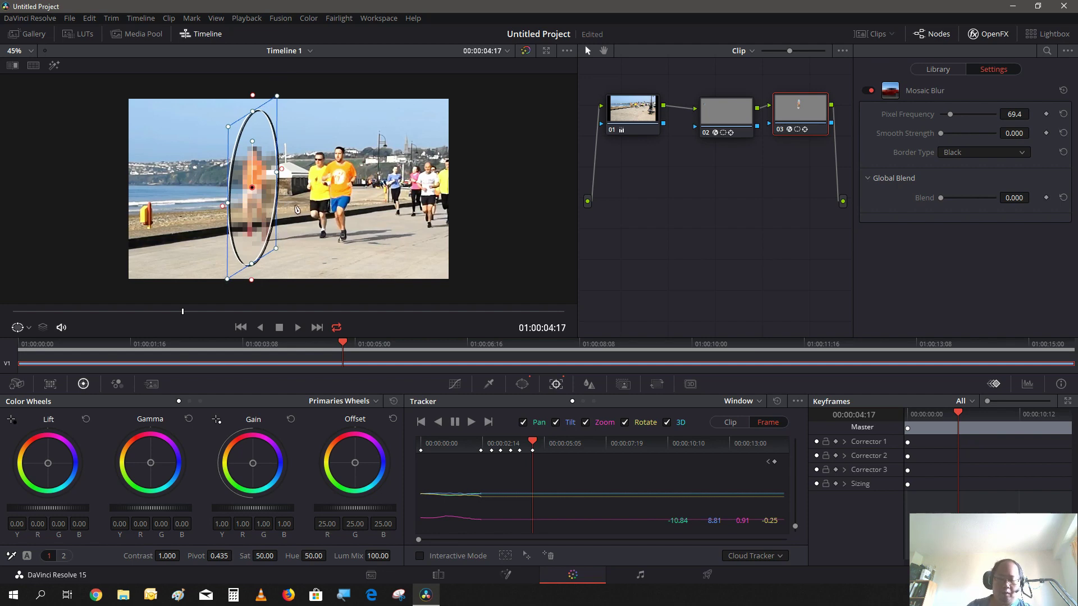
- Keep keyframing the ellipse leftward with the runner to the frame edge at 01:00:05:21
key("Right")
key("Right")
key("Right")
key("Right")
key("Right")
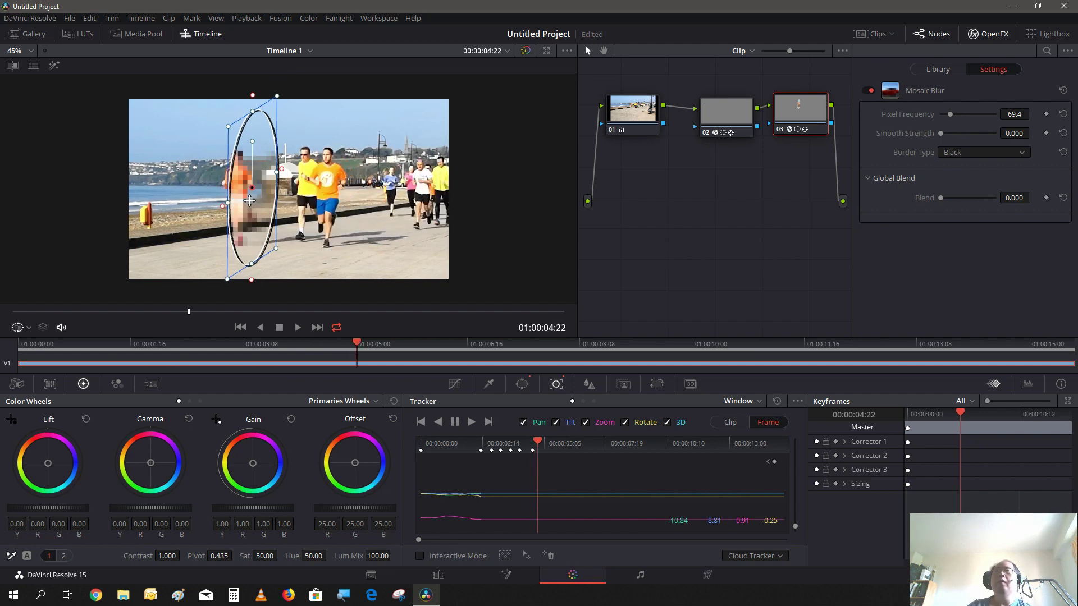
left_click_drag(252, 191, 240, 191)
key("Right")
key("Right")
key("Right")
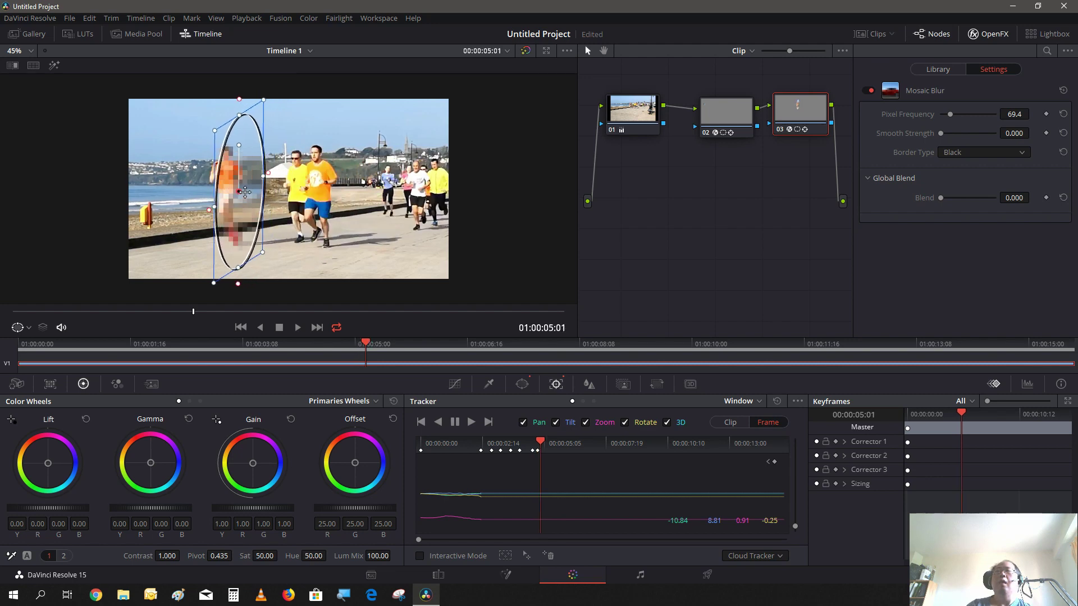
left_click_drag(239, 194, 223, 193)
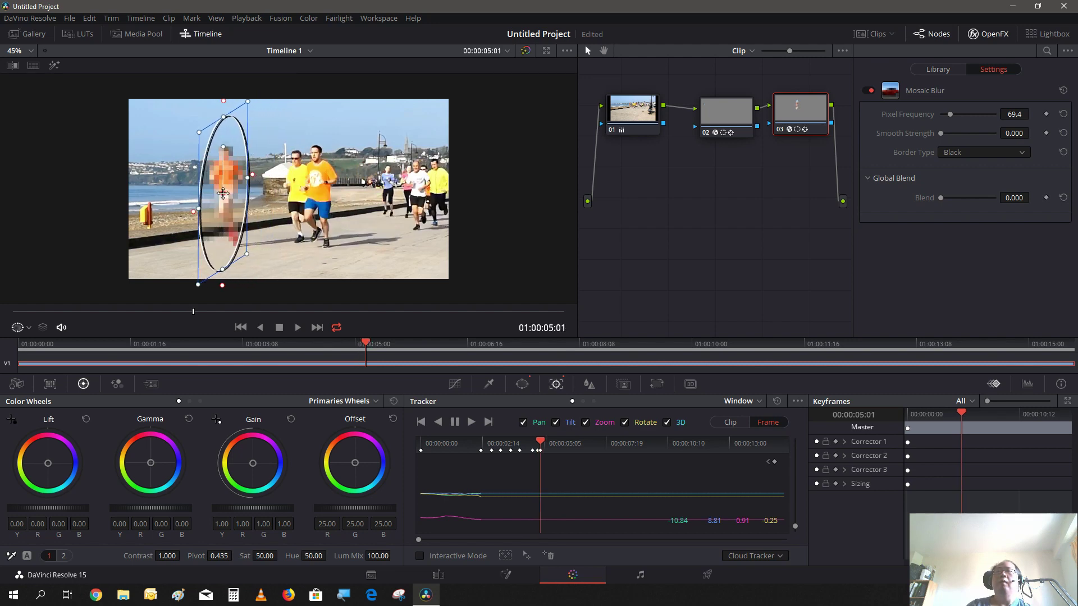
key("Right")
key("Right")
key("Right")
key("Right")
key("Right")
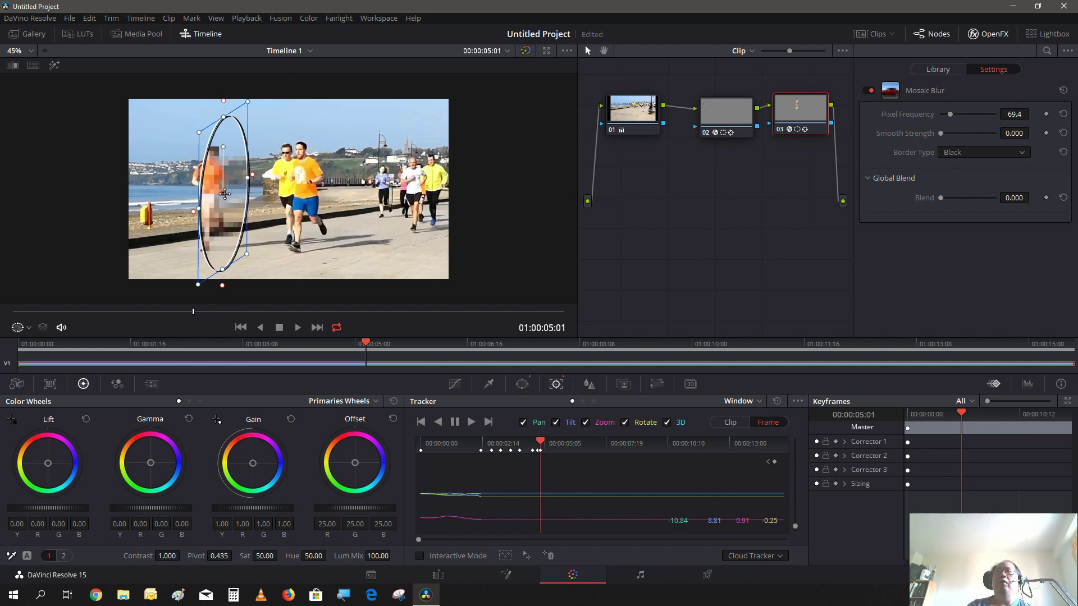
mouse_move(227, 194)
left_mouse_down()
mouse_move(187, 191)
mouse_move(206, 196)
left_mouse_up()
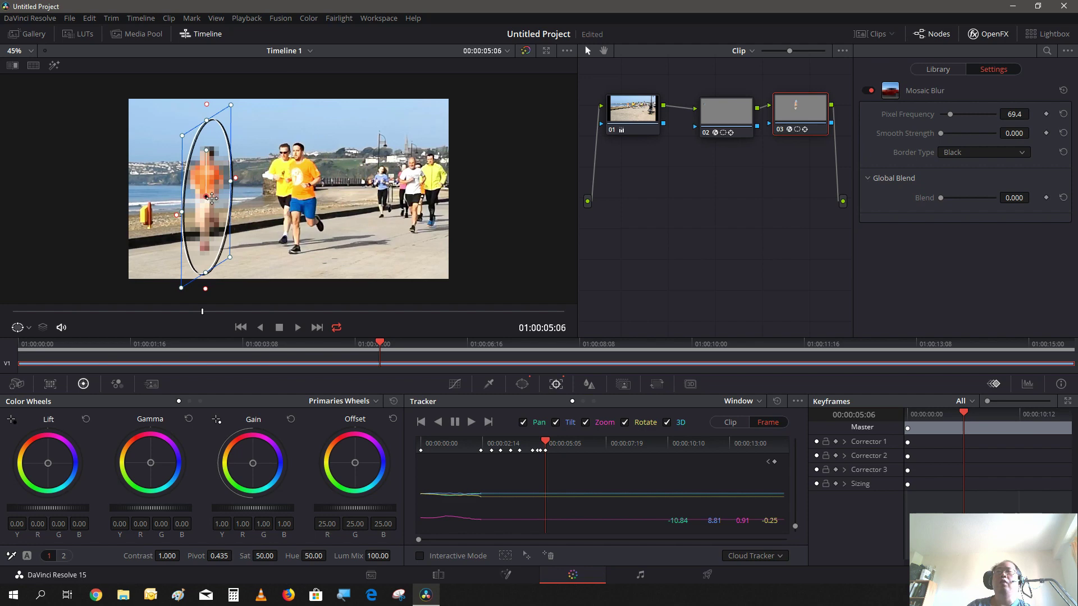
key("Right")
key("Right")
key("Right")
key("Right")
key("Right")
key("Right")
key("Right")
key("Right")
key("Right")
left_click_drag(212, 197, 161, 199)
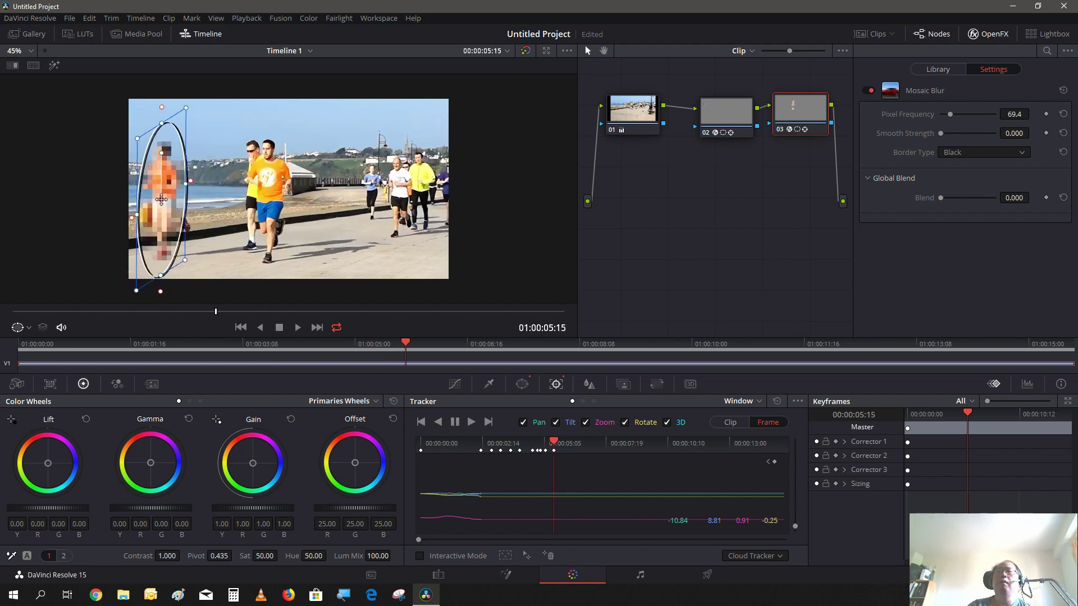
key("Right")
key("Right")
key("Right")
key("Right")
key("Right")
key("Right")
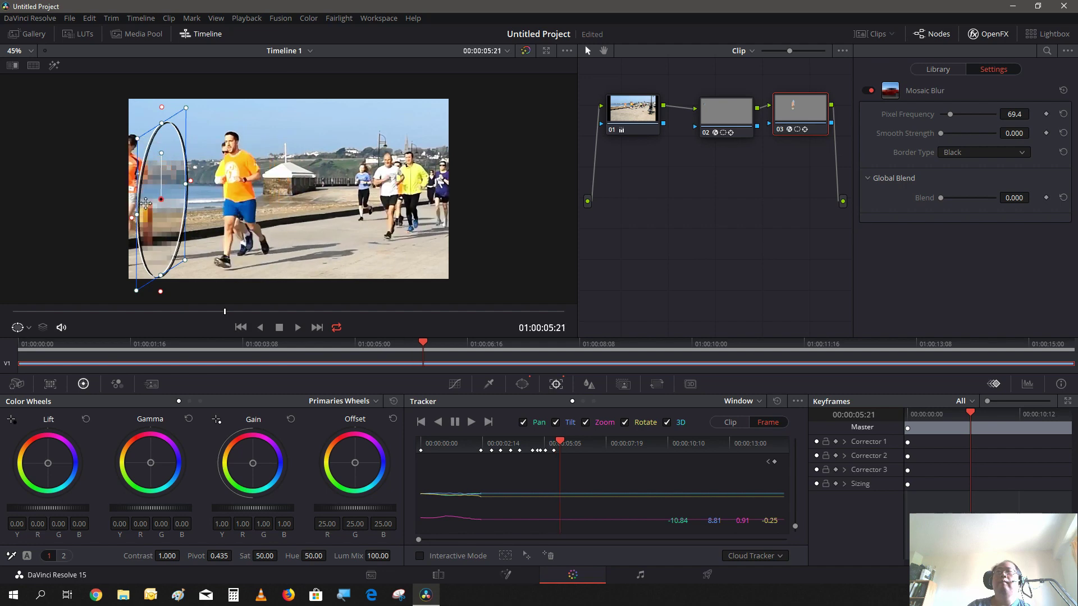
left_click_drag(162, 200, 112, 200)
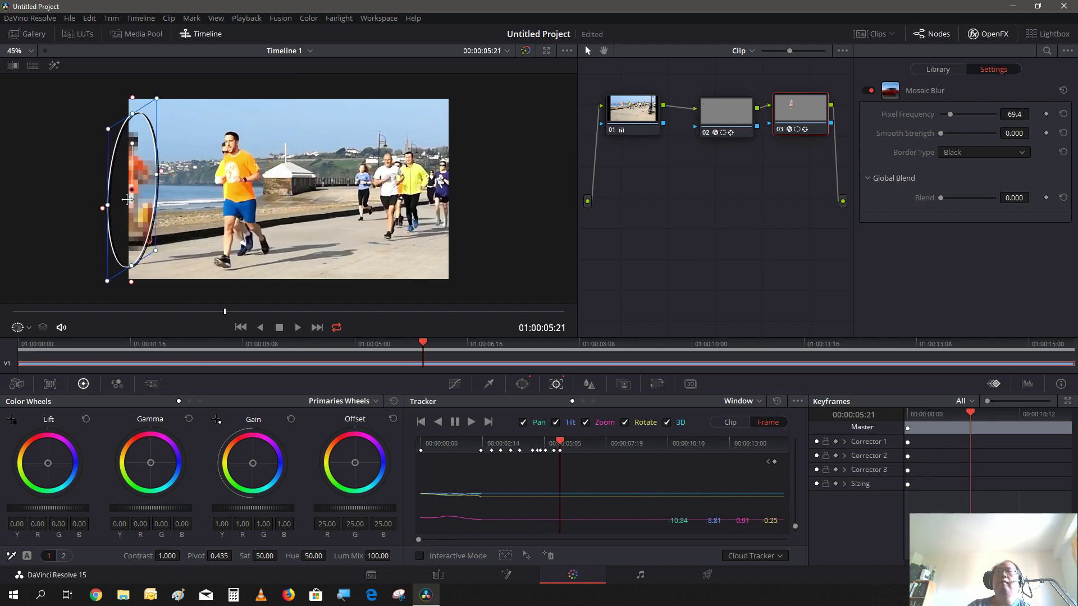
key("Right")
key("Right")
key("Right")
key("Right")
key("Right")
key("Right")
key("Right")
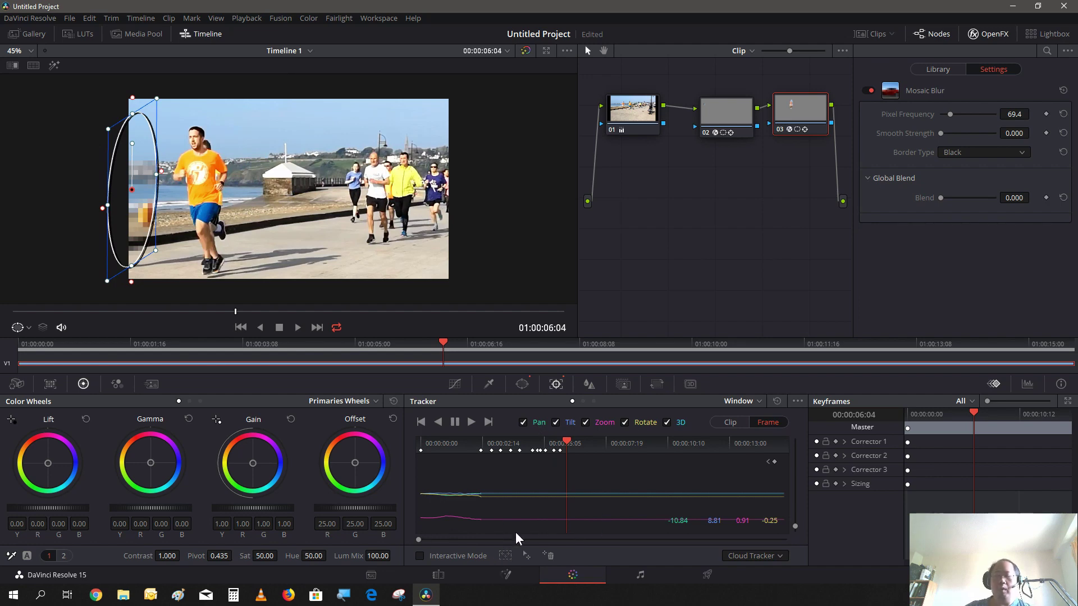
- On an earlier frame, stretch the ellipse taller so it covers the runner down to her feet
key("Left")
key("Left")
key("Left")
key("Left")
key("Left")
key("Left")
key("Left")
key("Left")
key("Left")
key("Left")
key("Left")
key("Left")
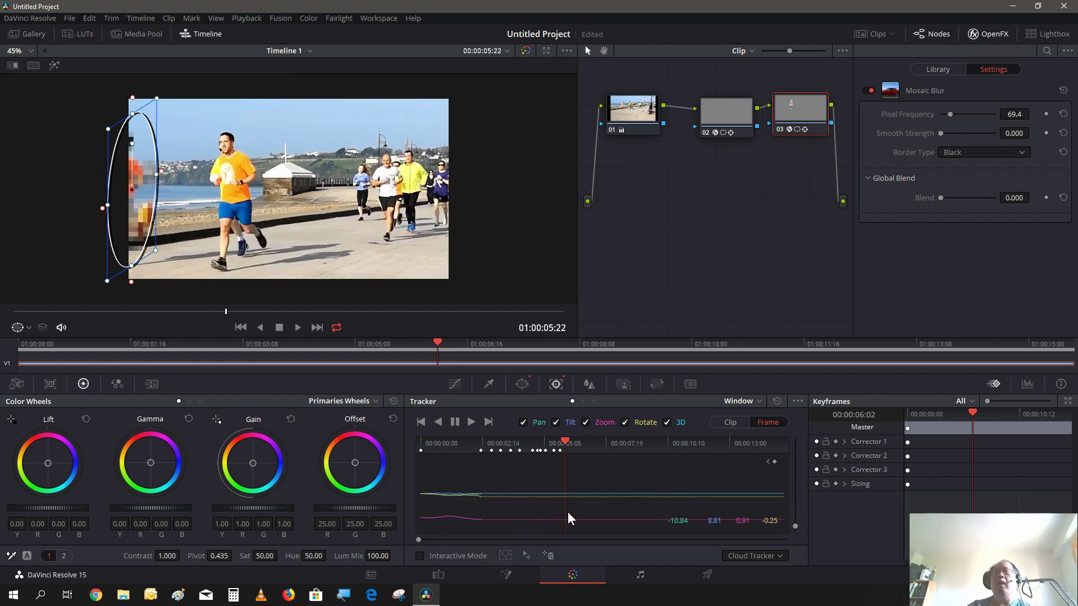
key("Left")
key("Left")
key("Left")
key("Left")
key("Left")
key("Left")
key("Left")
key("Left")
key("Left")
key("Left")
key("Left")
key("Left")
key("Left")
key("Left")
key("Left")
key("Left")
key("Left")
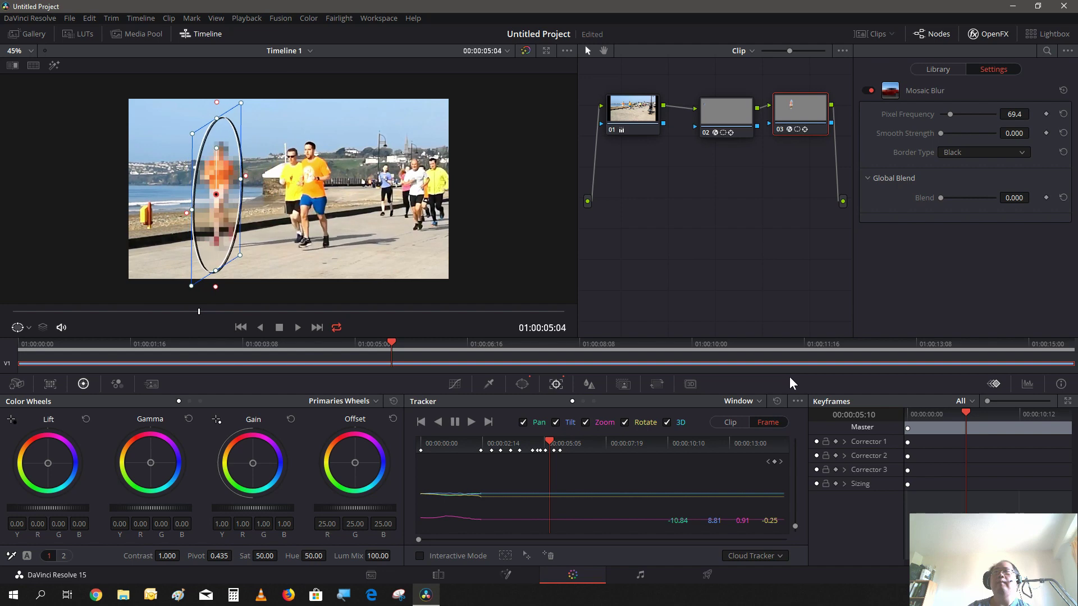
key("Left")
key("Left")
key("Left")
key("Left")
key("Left")
key("Left")
key("Left")
key("Left")
key("Left")
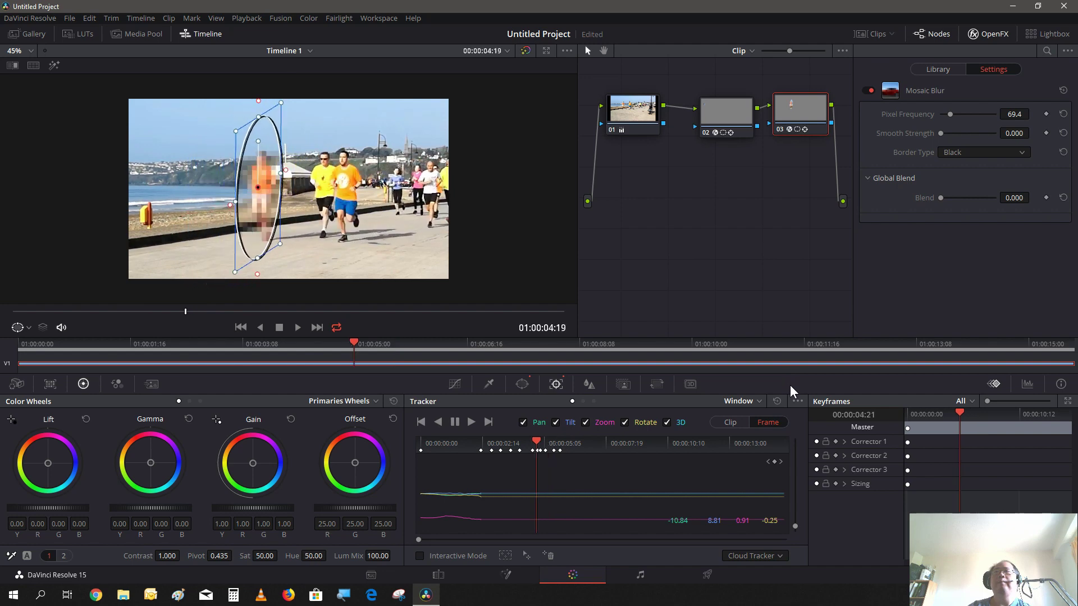
key("Left")
key("Left")
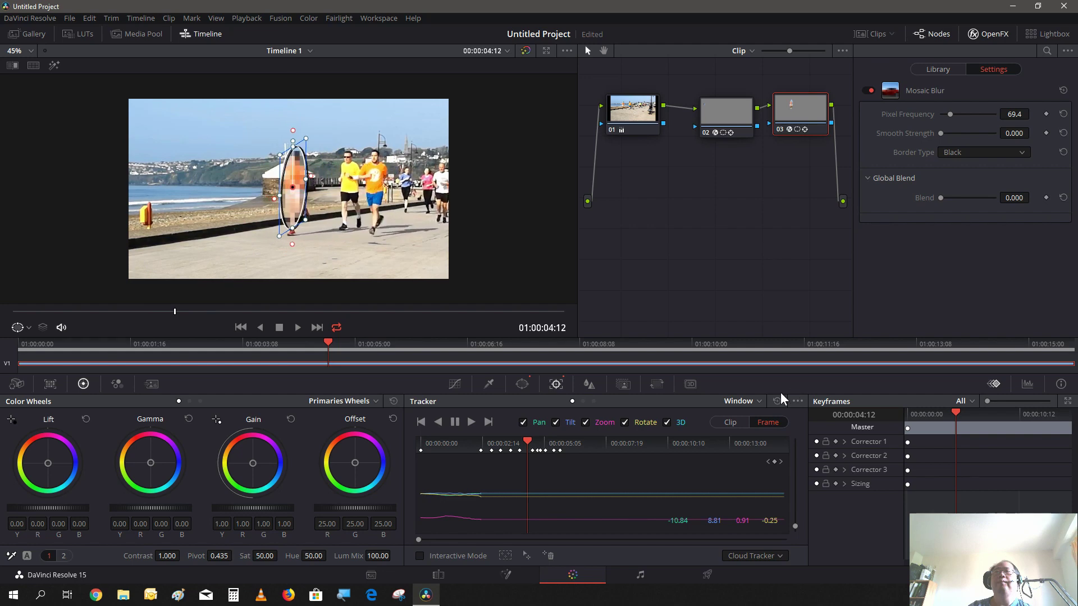
key("Left")
key("Left")
key("Left")
key("Left")
key("Left")
key("Left")
key("Left")
key("Left")
key("Left")
key("Left")
key("Left")
key("Left")
key("Left")
key("Left")
key("Left")
key("Left")
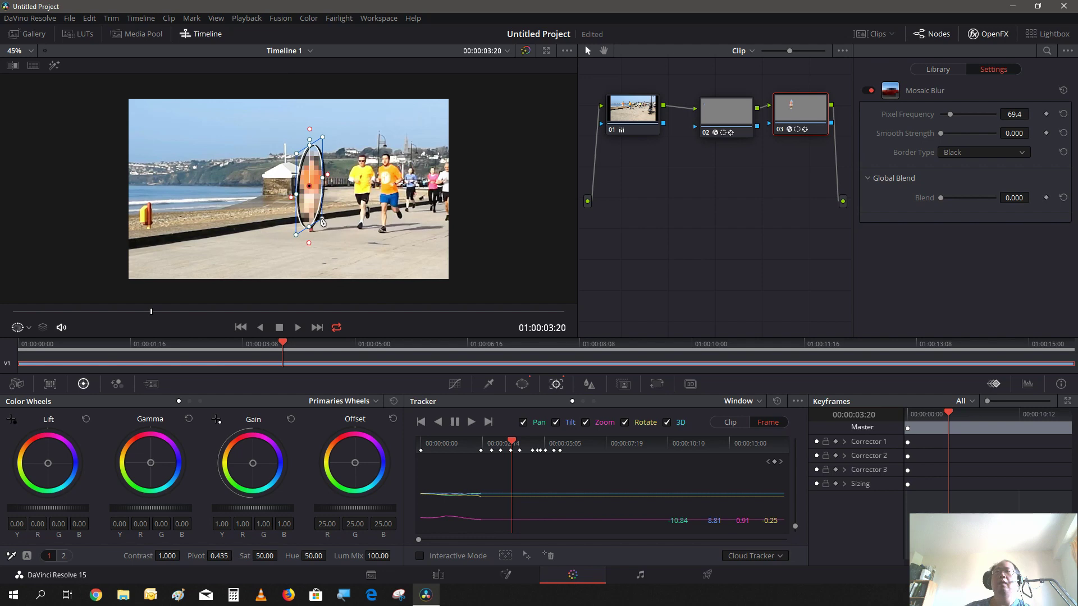
left_click_drag(322, 222, 324, 242)
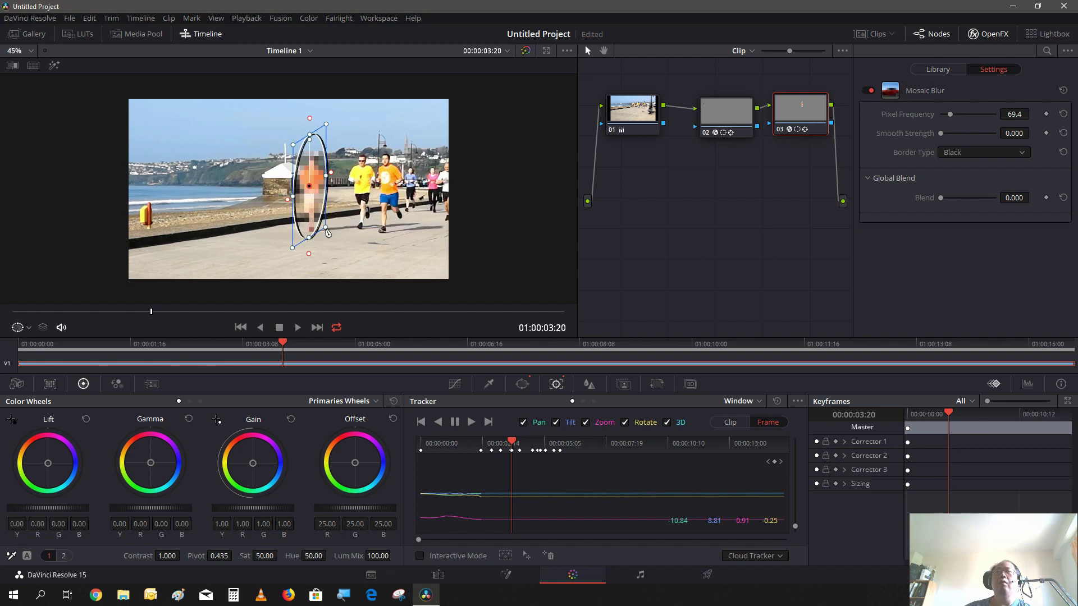
left_click_drag(328, 234, 327, 237)
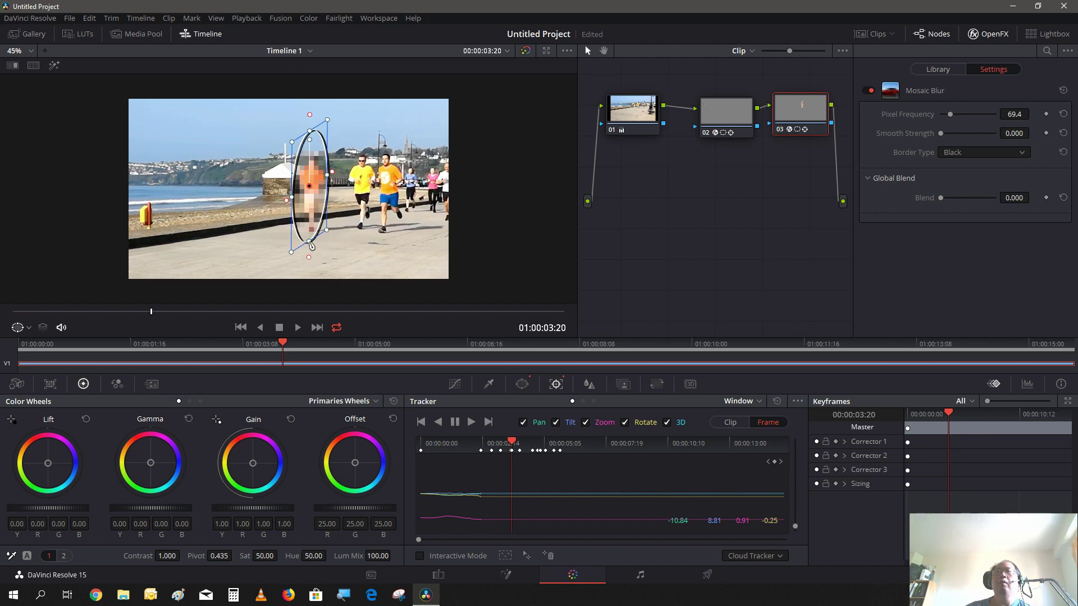
left_click_drag(311, 244, 323, 229)
- Enlarge the ellipse over the runner on further-back frames toward 01:00:02:18
key("Left")
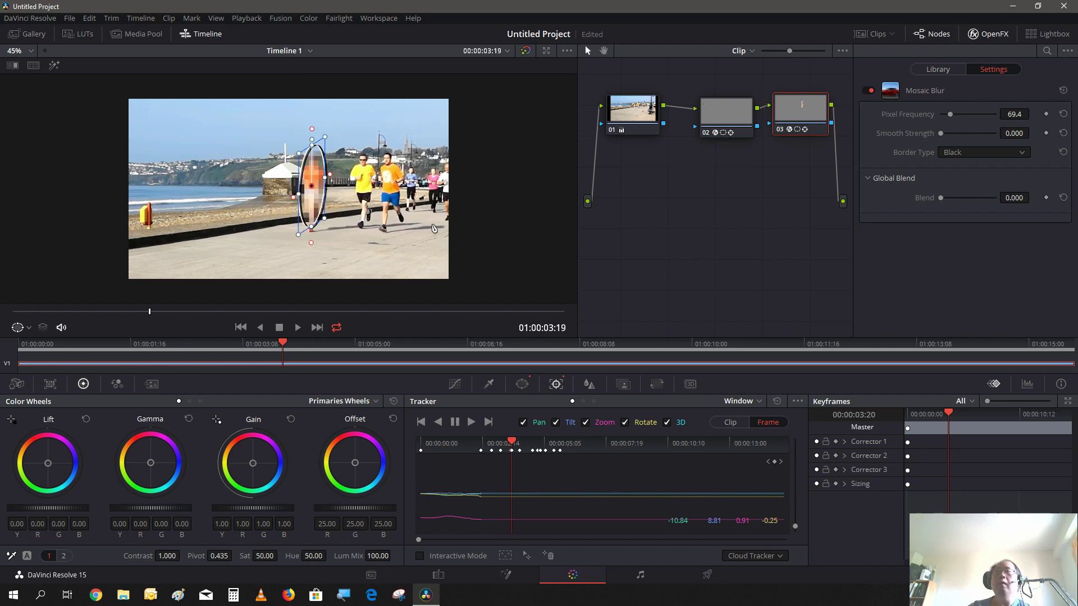
key("Left")
key("Left")
key("Left")
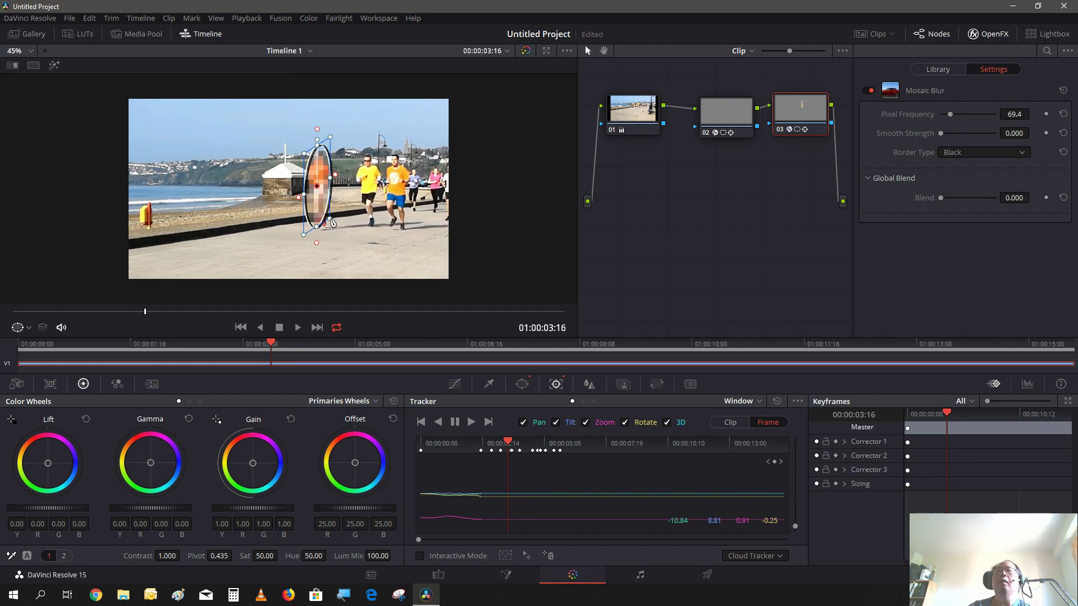
left_click_drag(331, 223, 347, 228)
key("Left")
key("Left")
key("Left")
key("Left")
key("Left")
key("Left")
key("Left")
key("Left")
key("Left")
key("Left")
key("Left")
key("Left")
key("Left")
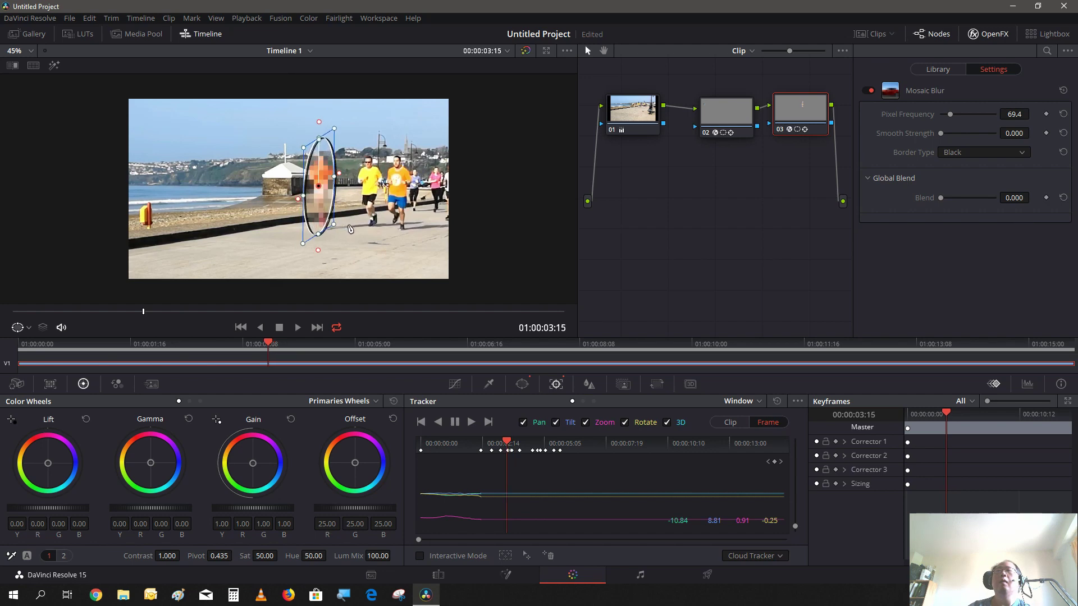
key("Left")
key("Left")
key("Left")
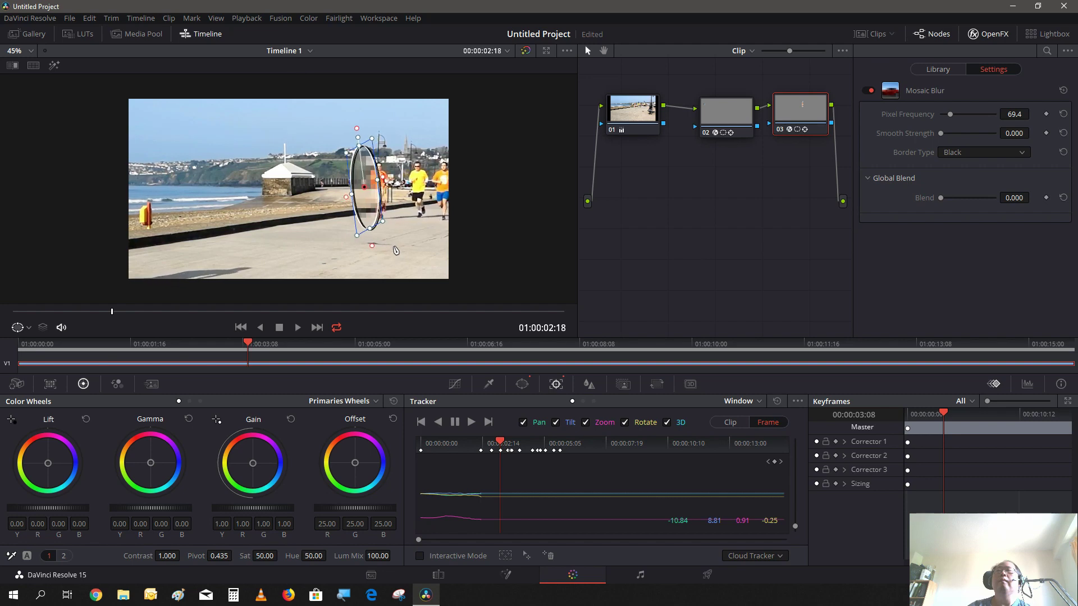
- Move and tilt the ellipse to match the runner's lean, shifting it right on earlier frames
left_click_drag(363, 187, 392, 186)
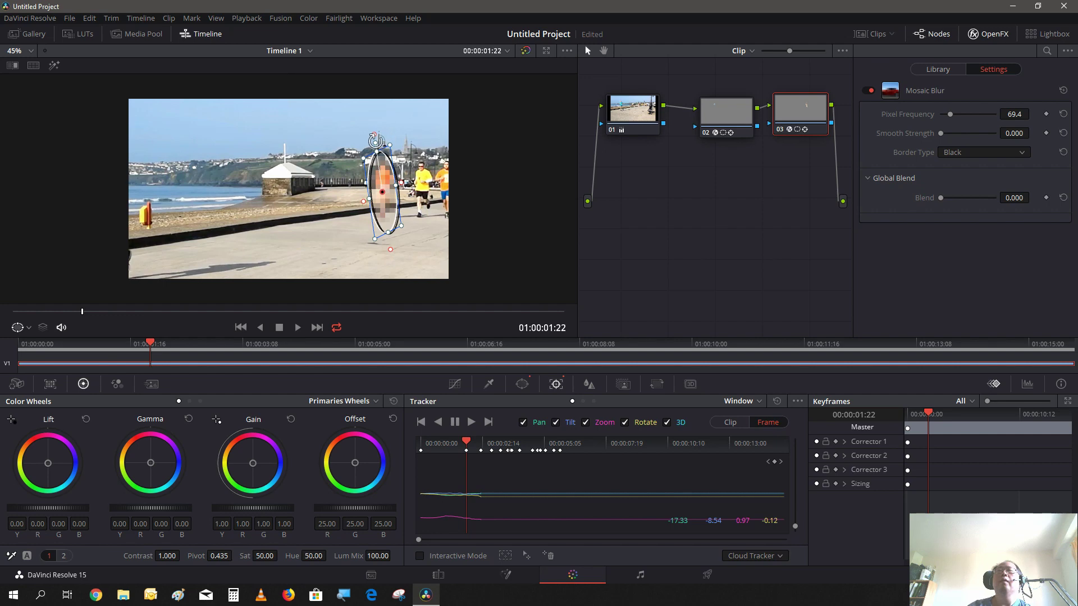
left_click_drag(375, 139, 386, 135)
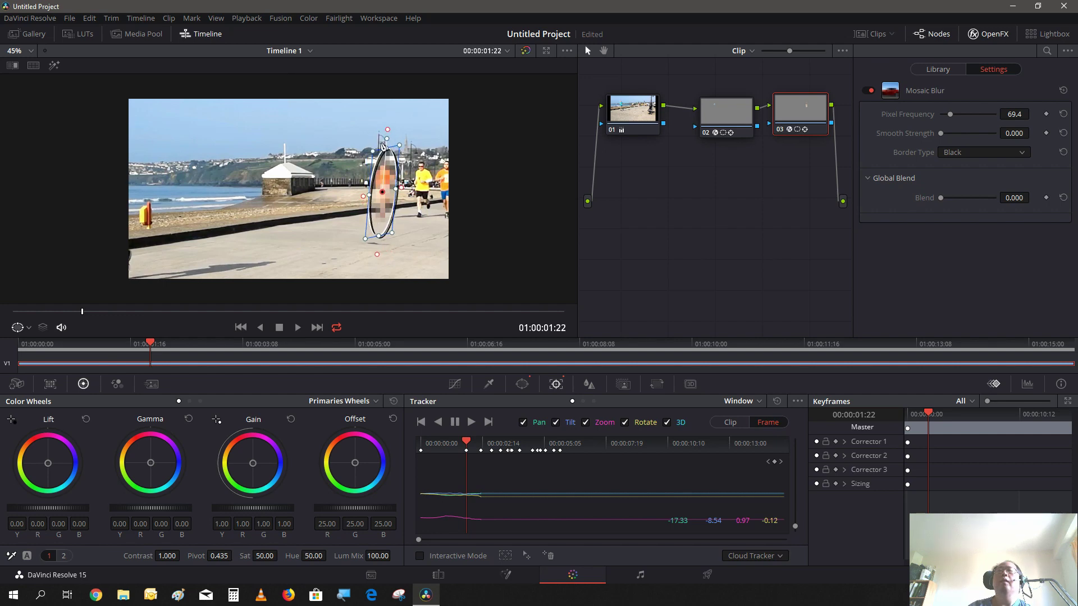
key("Left")
key("Left")
key("Left")
key("Left")
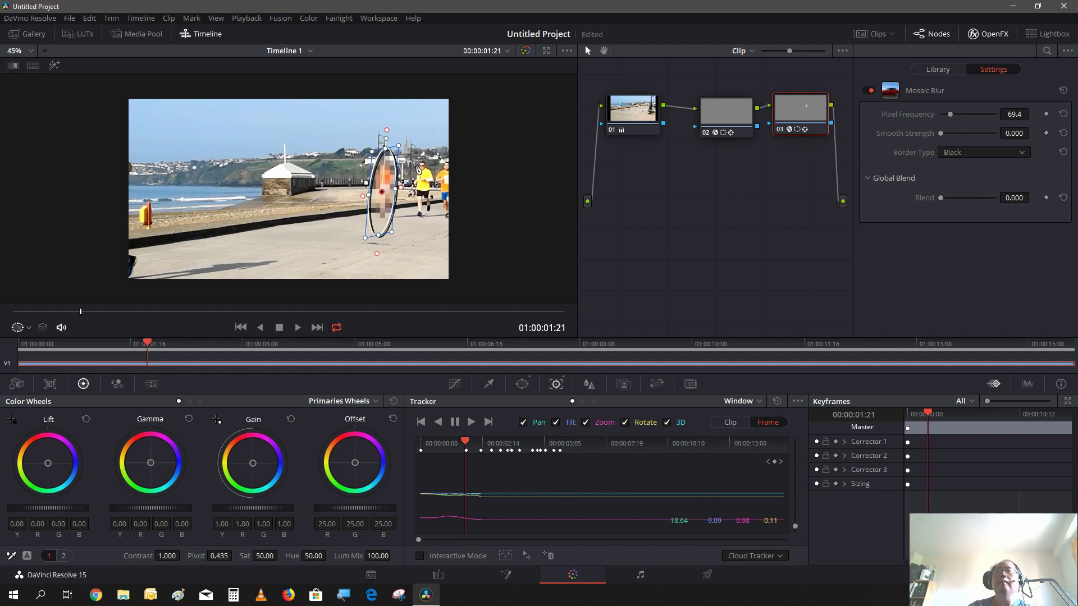
key("Left")
key("Left")
key("Left")
key("Left")
key("Left")
key("Left")
key("Left")
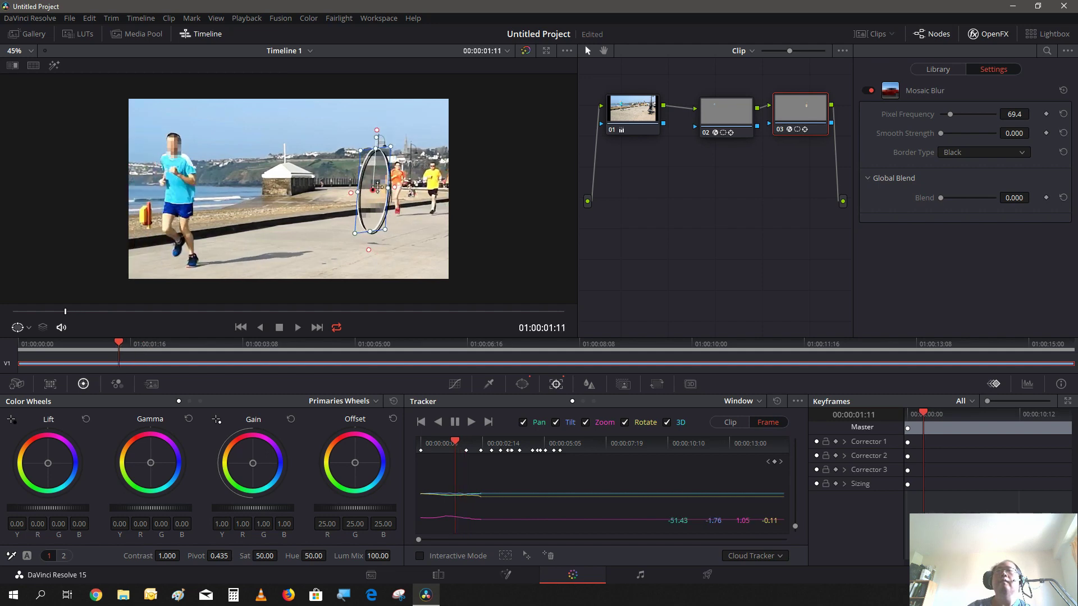
left_click_drag(375, 189, 396, 184)
key("Left")
key("Left")
key("Left")
key("Left")
key("Left")
key("Left")
key("Left")
key("Left")
key("Left")
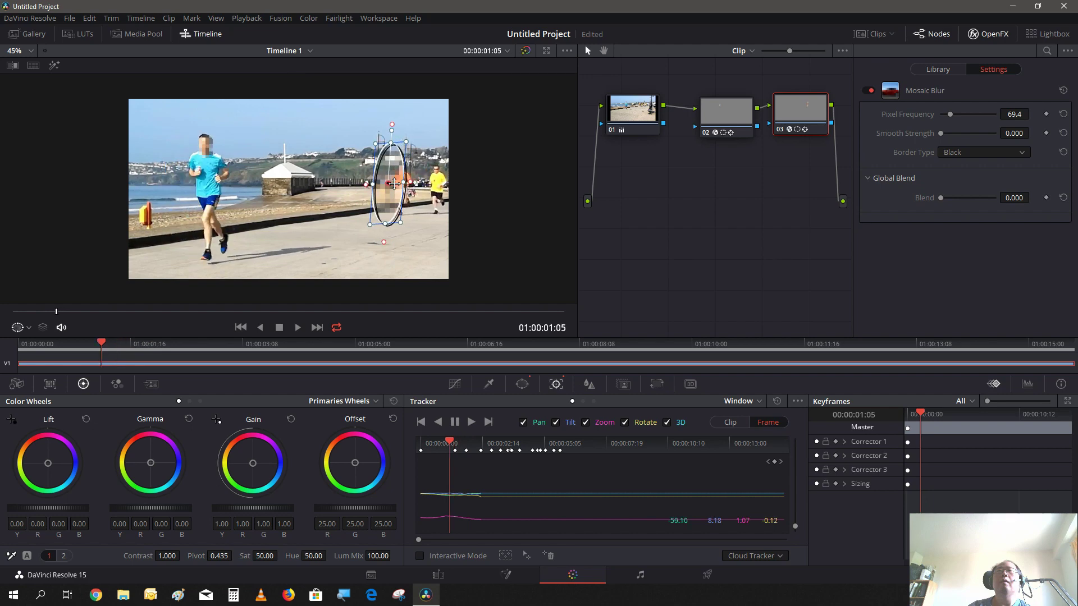
left_click_drag(388, 184, 405, 180)
- Keep shifting the ellipse right onto the distant runner frame by frame back to 01:00:00:00
key("Left")
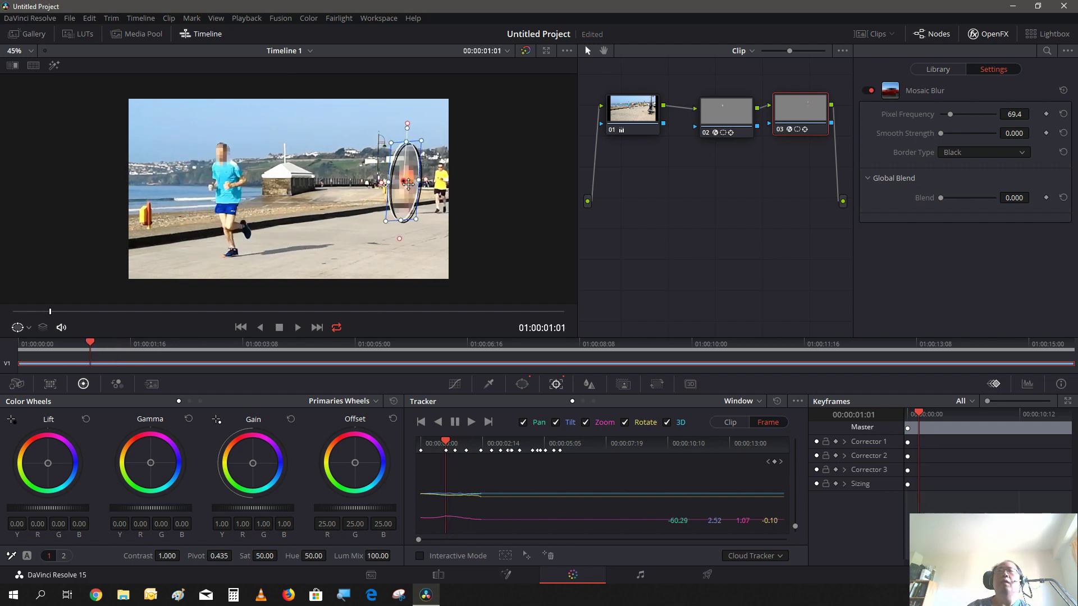
key("Left")
key("Left")
key("Left")
key("Left")
key("Left")
key("Left")
key("Left")
key("Left")
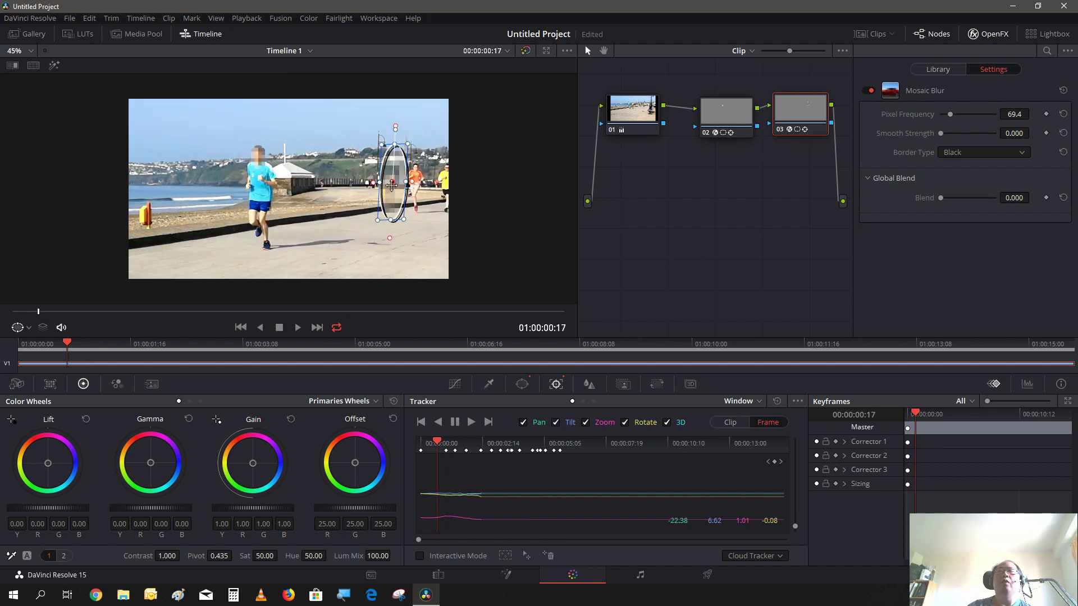
left_click_drag(394, 183, 415, 184)
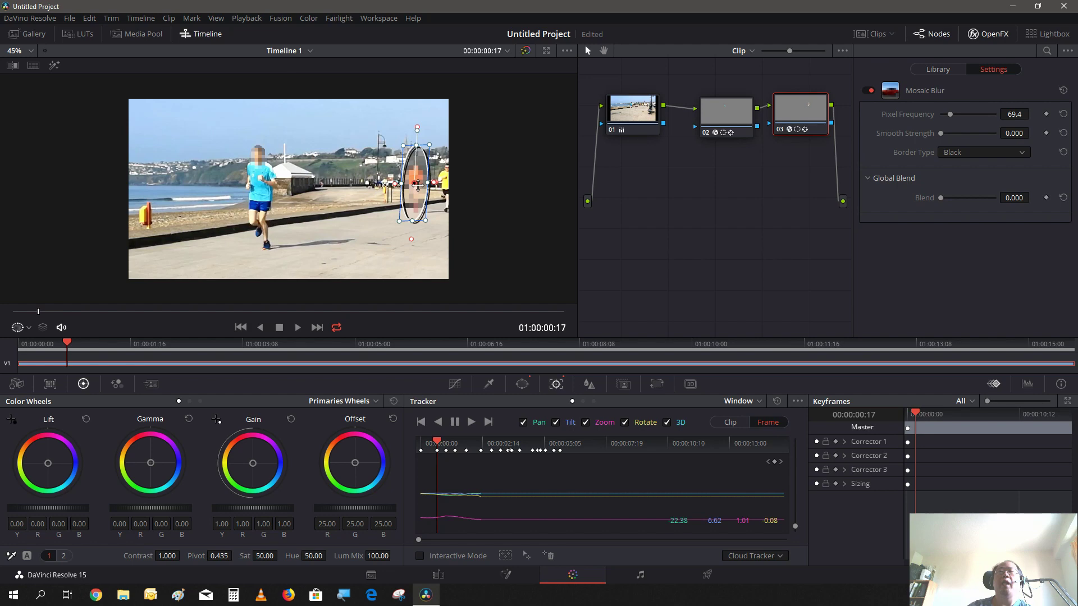
key("Left")
key("Left")
key("Left")
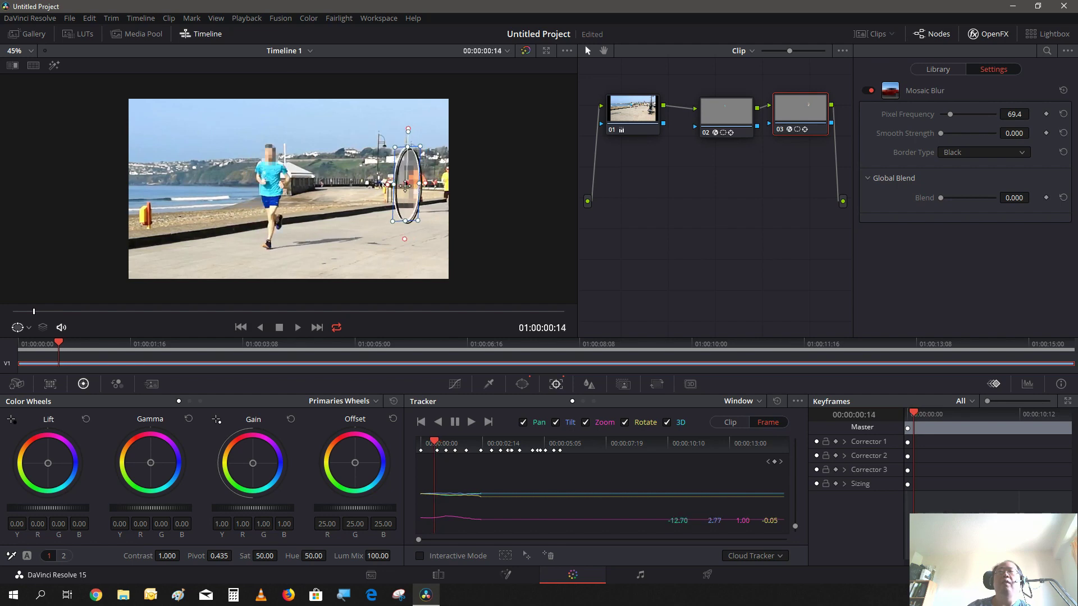
left_click_drag(405, 185, 417, 184)
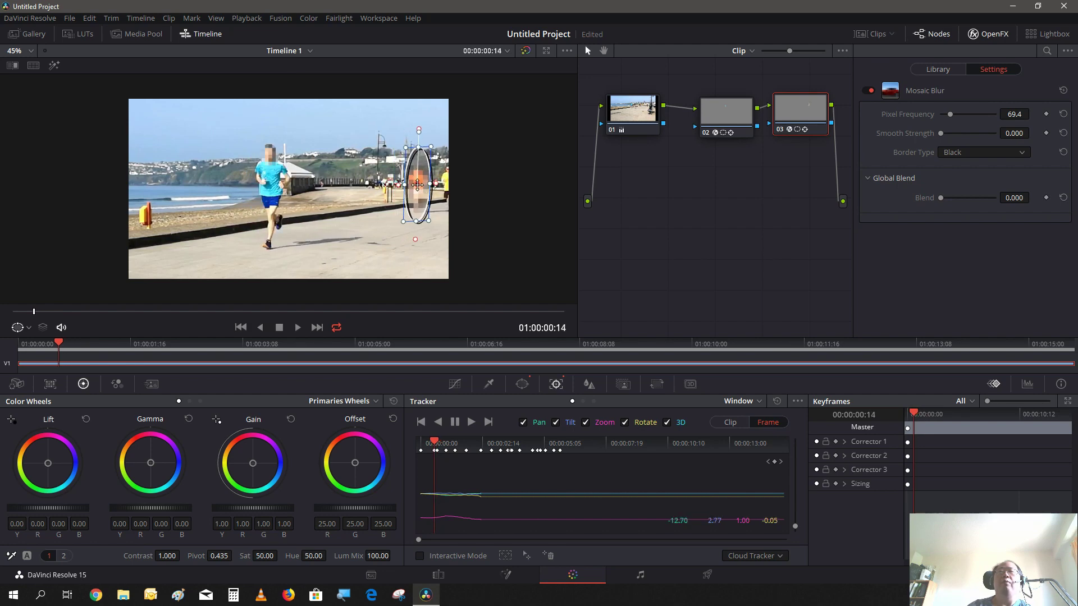
key("Left")
key("Left")
key("Left")
key("Left")
key("Left")
key("Left")
key("Left")
key("Left")
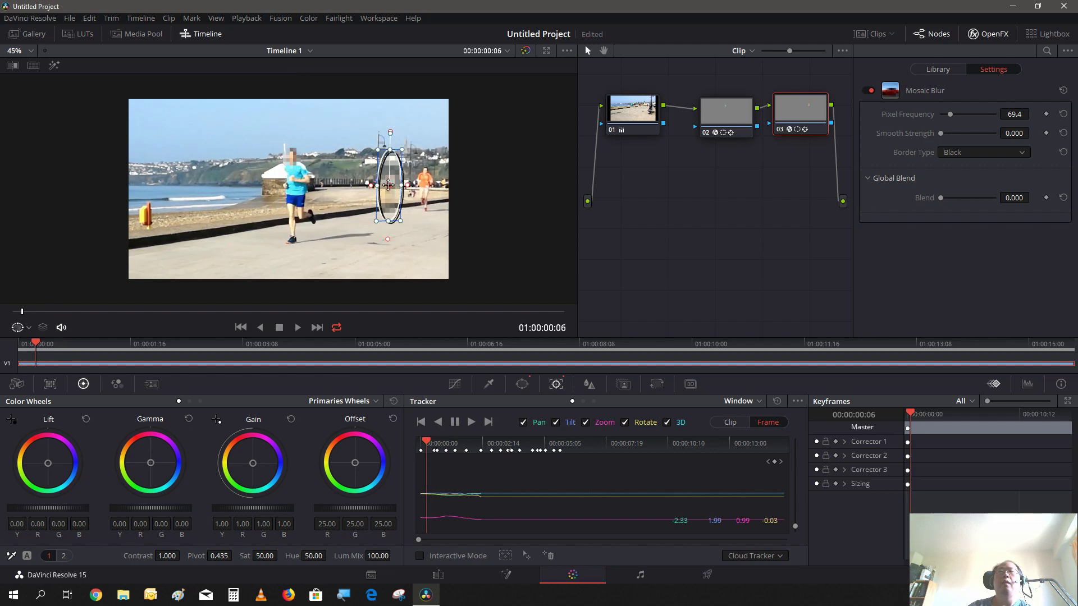
left_click_drag(395, 188, 425, 185)
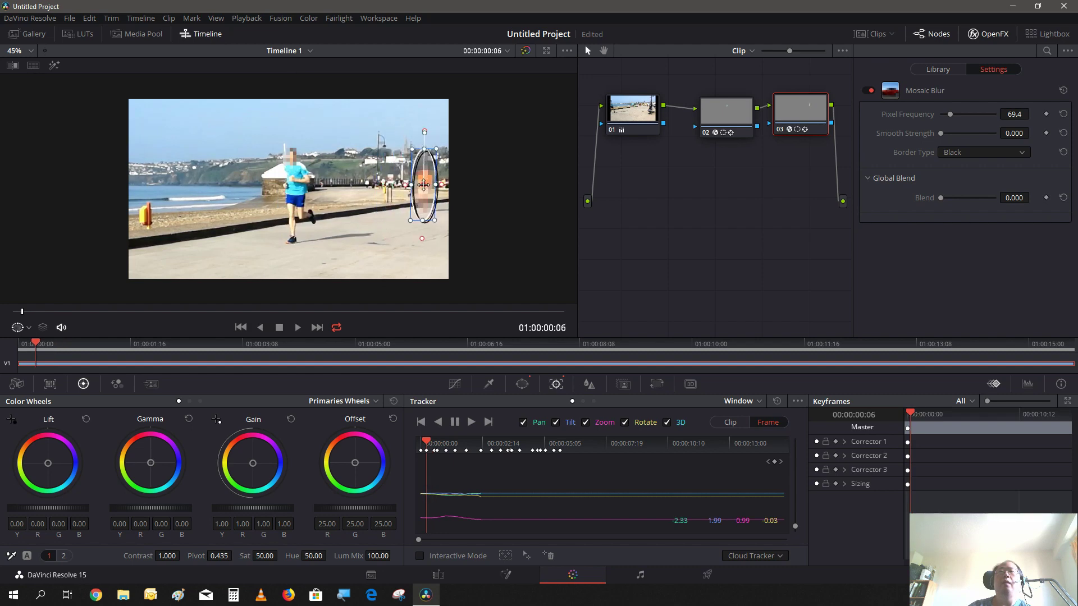
key("Left")
key("Left")
key("Left")
key("Left")
key("Left")
key("Left")
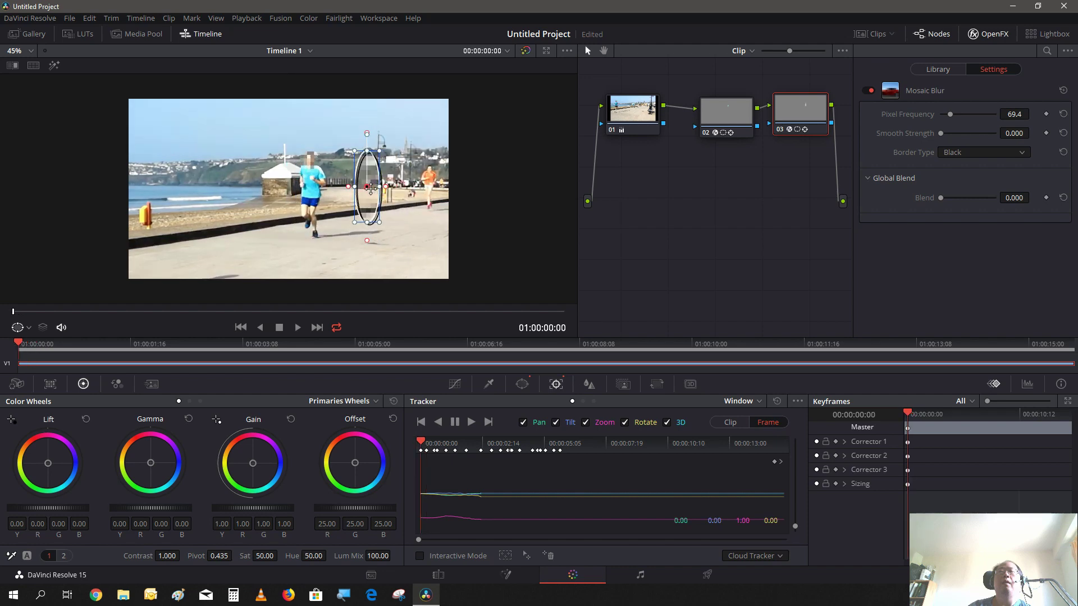
left_click_drag(376, 187, 429, 182)
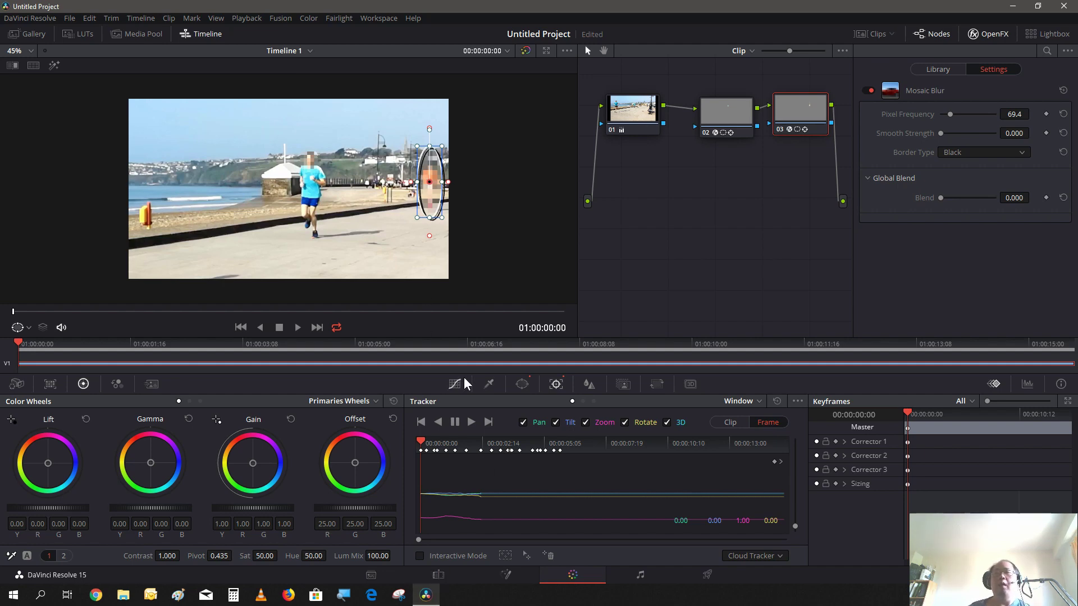
- Play the clip to review the blur tracking, stop it, and return to the Edit page
left_click(302, 331)
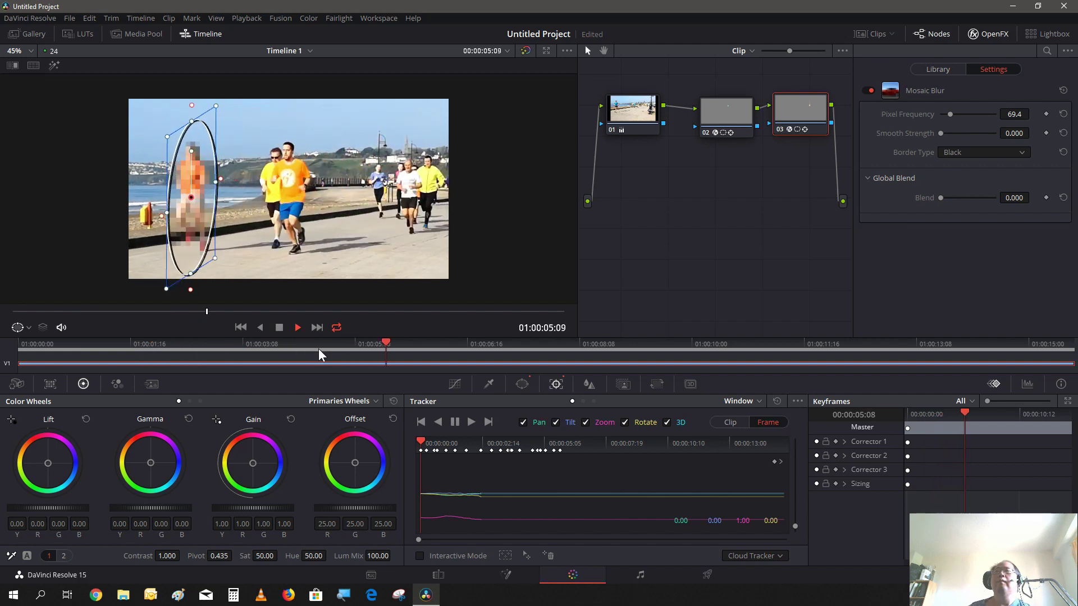
left_click(279, 330)
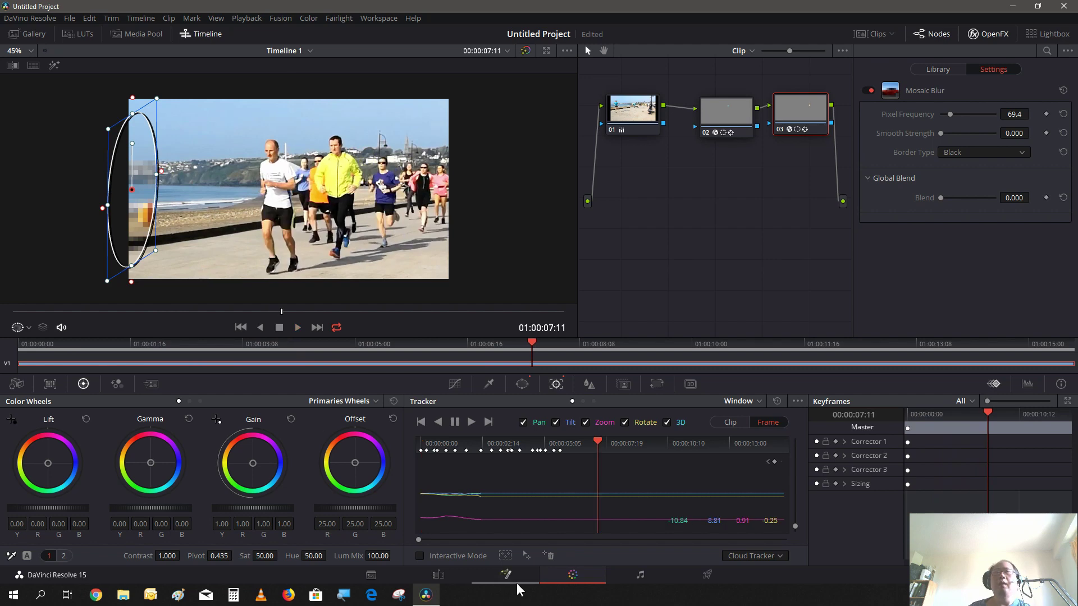
left_click(438, 576)
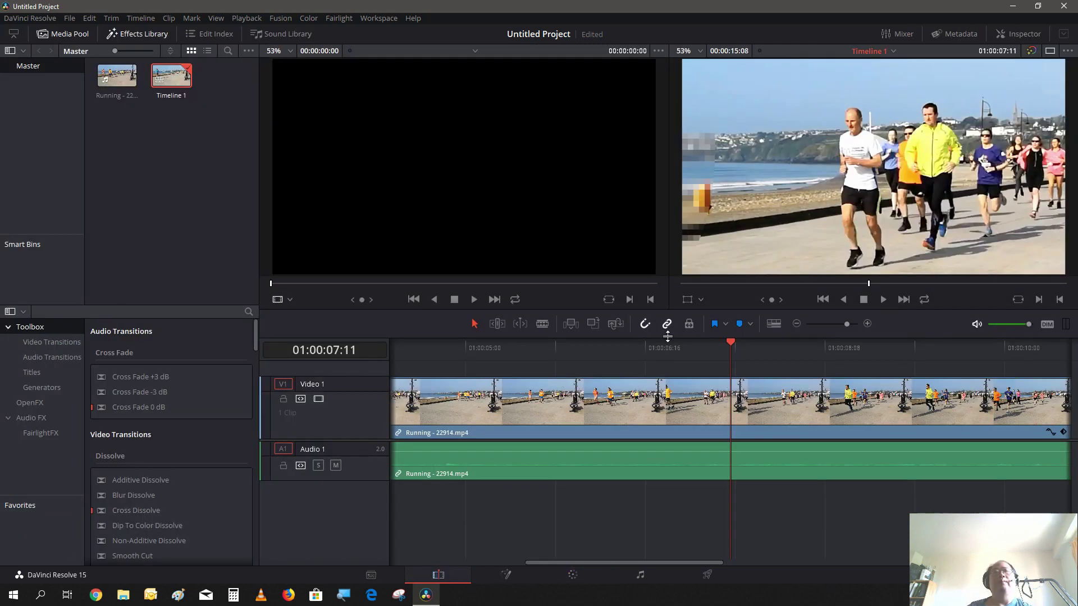
left_click(824, 299)
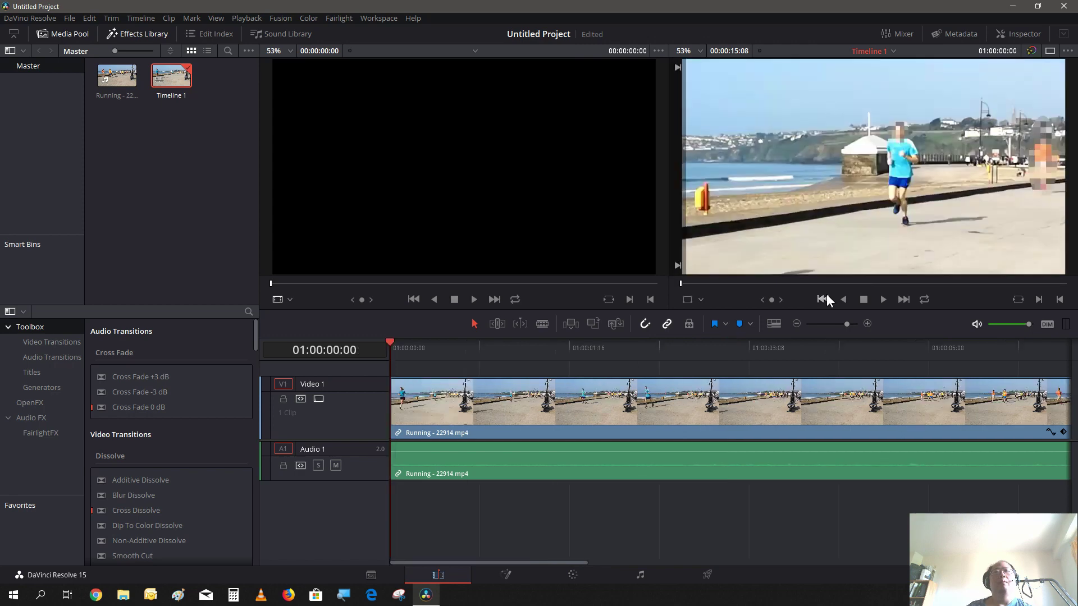
left_click(882, 299)
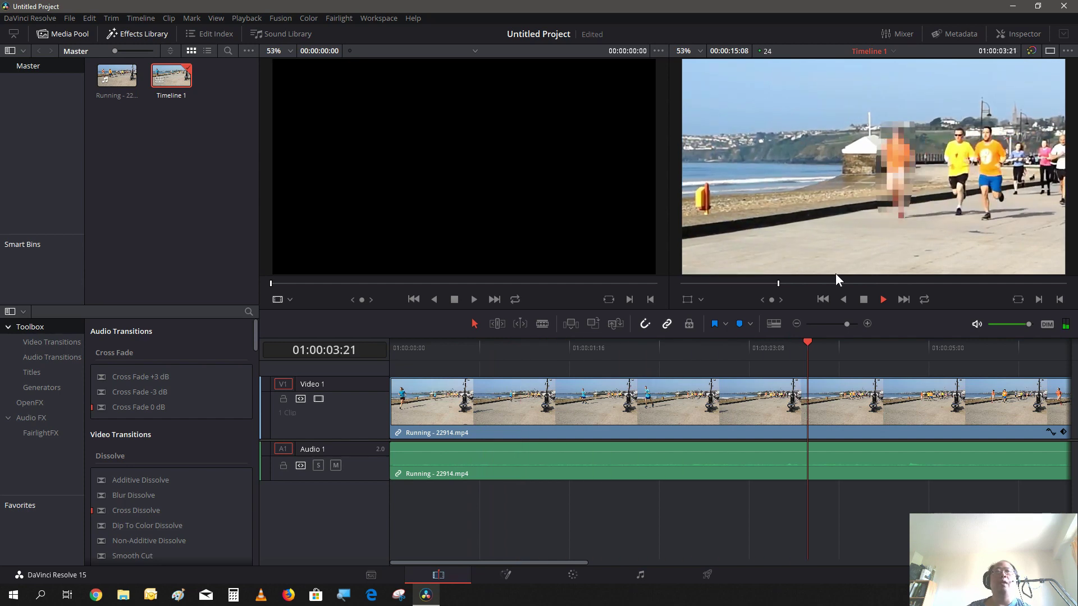
left_click(860, 301)
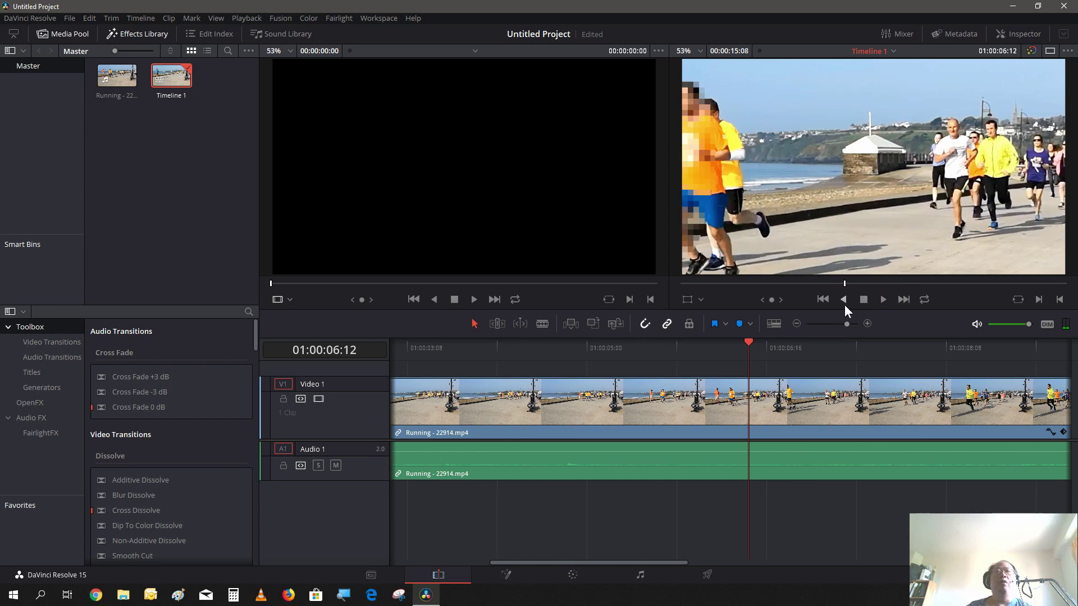
left_click(844, 305)
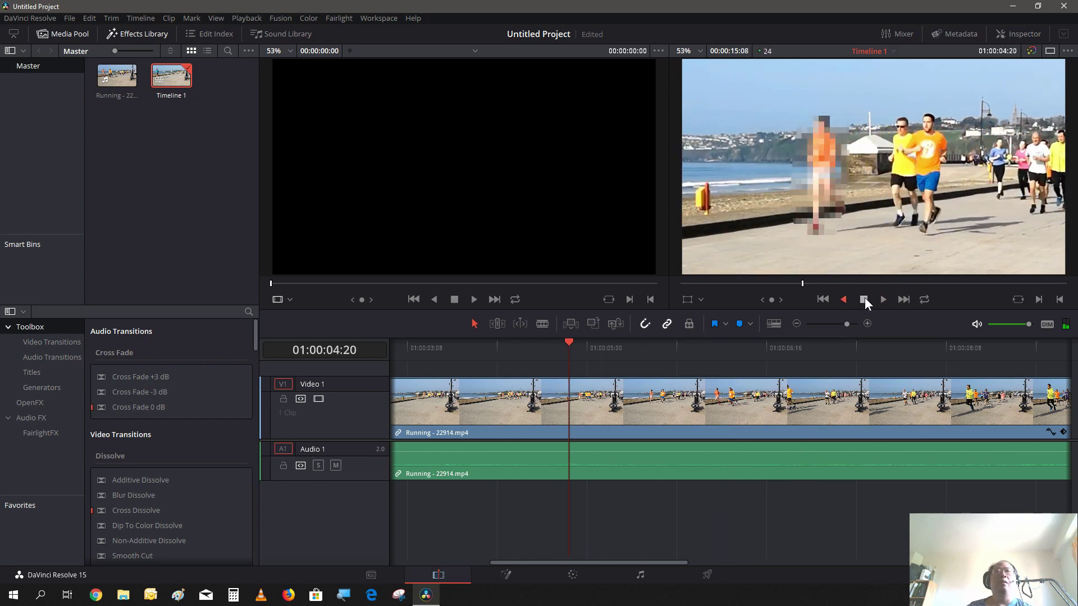